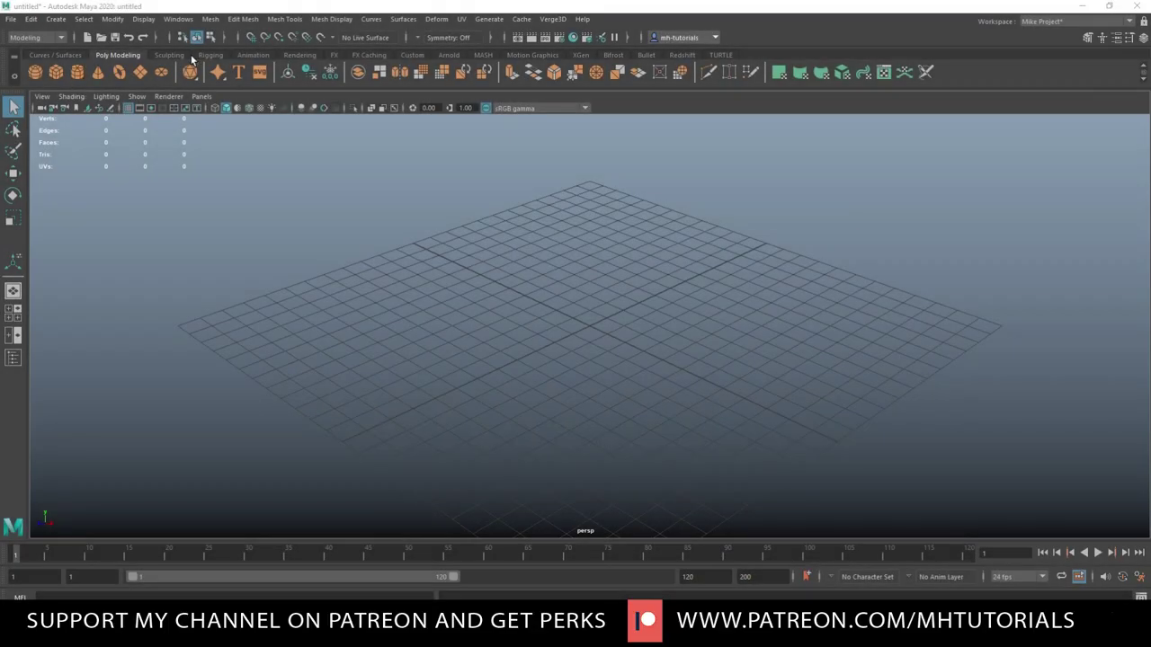
- Create a polygon plane at the origin, ready for scaling
click(142, 89)
click(141, 72)
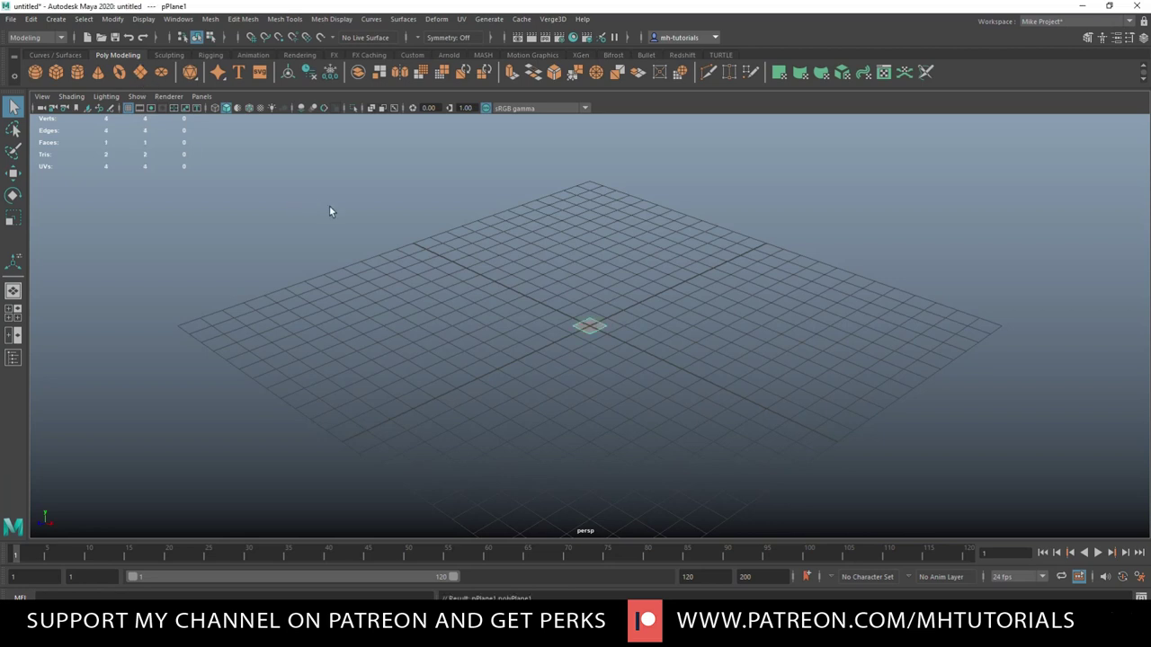
key(r)
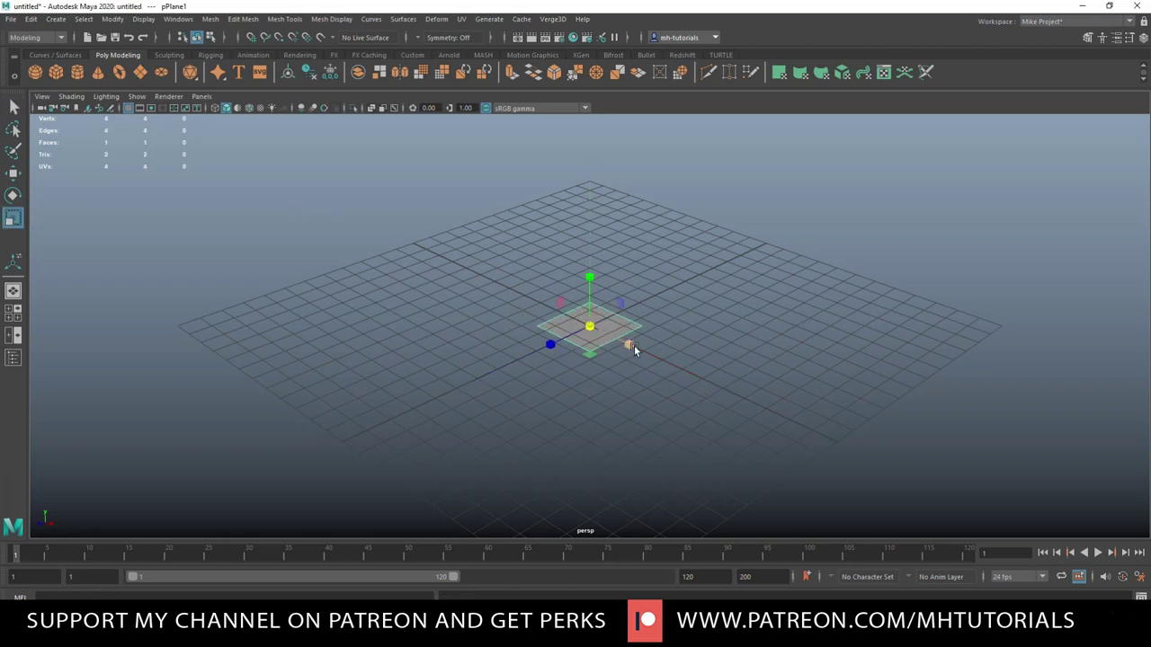
- In the top view, scale the plane down to span two grid squares each way
click(15, 315)
key(space)
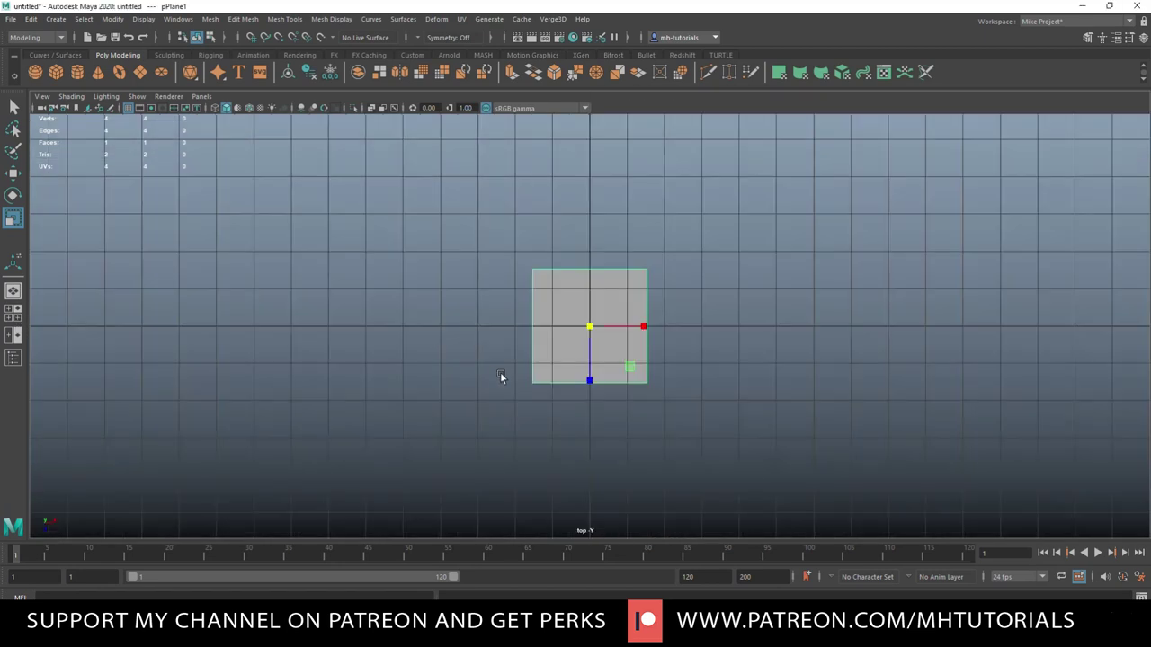
scroll(582, 331, up, 2)
drag(583, 330, 550, 337)
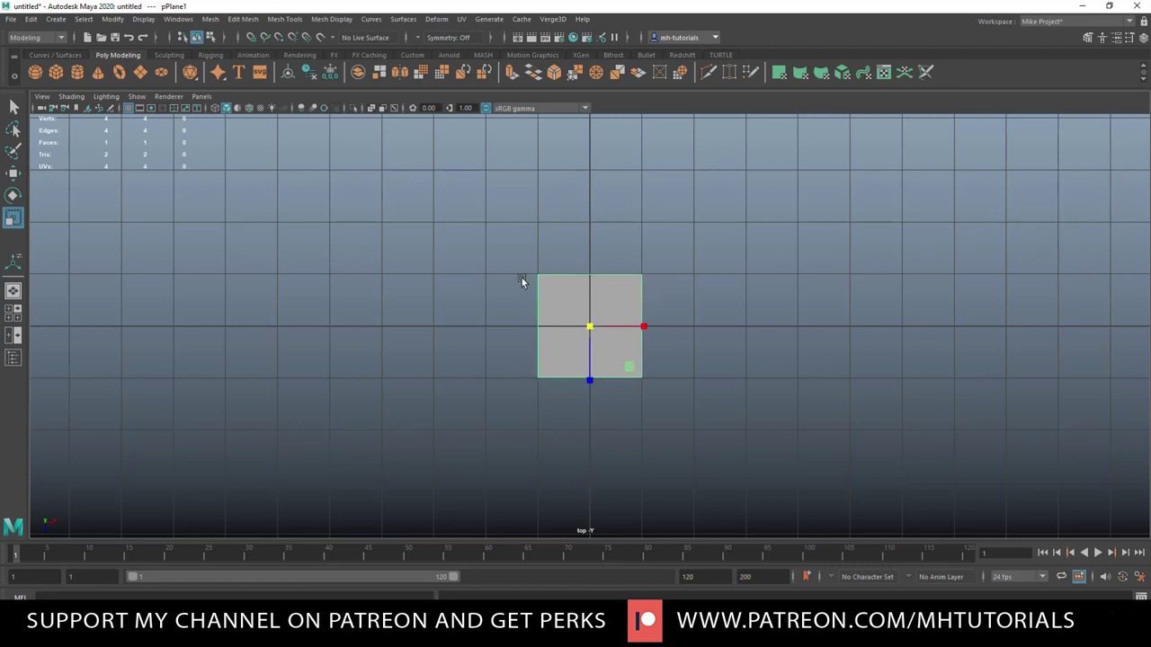
click(766, 307)
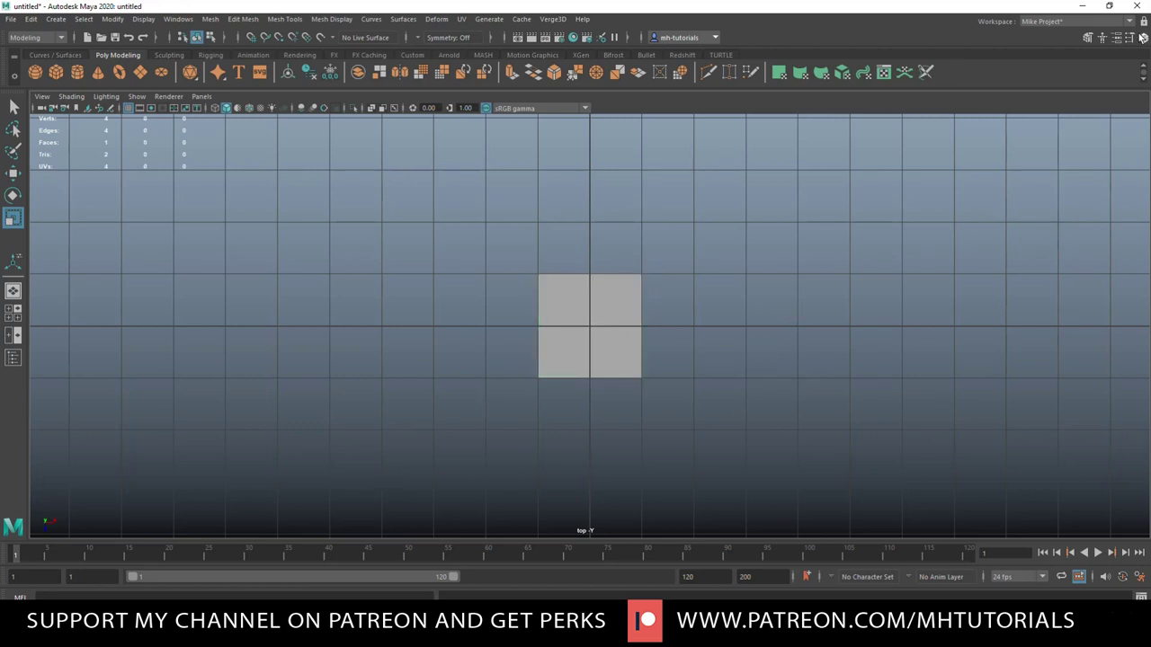
click(1087, 37)
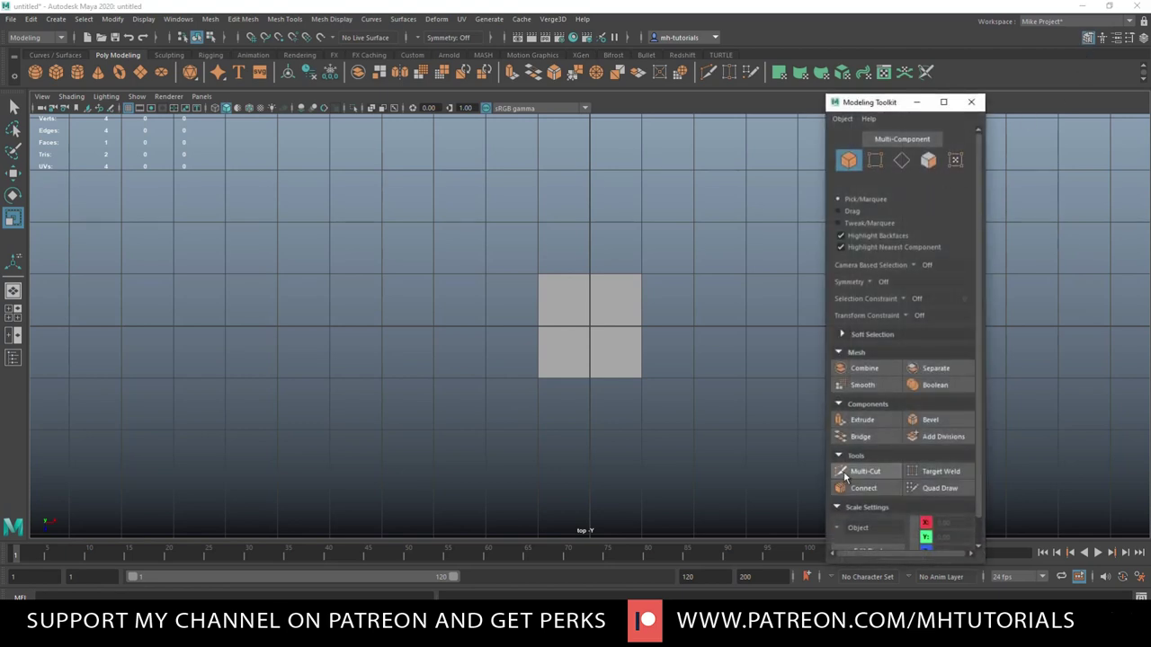
- Multi-Cut two corner-to-corner diagonals across the plane, meeting at its centre
click(865, 472)
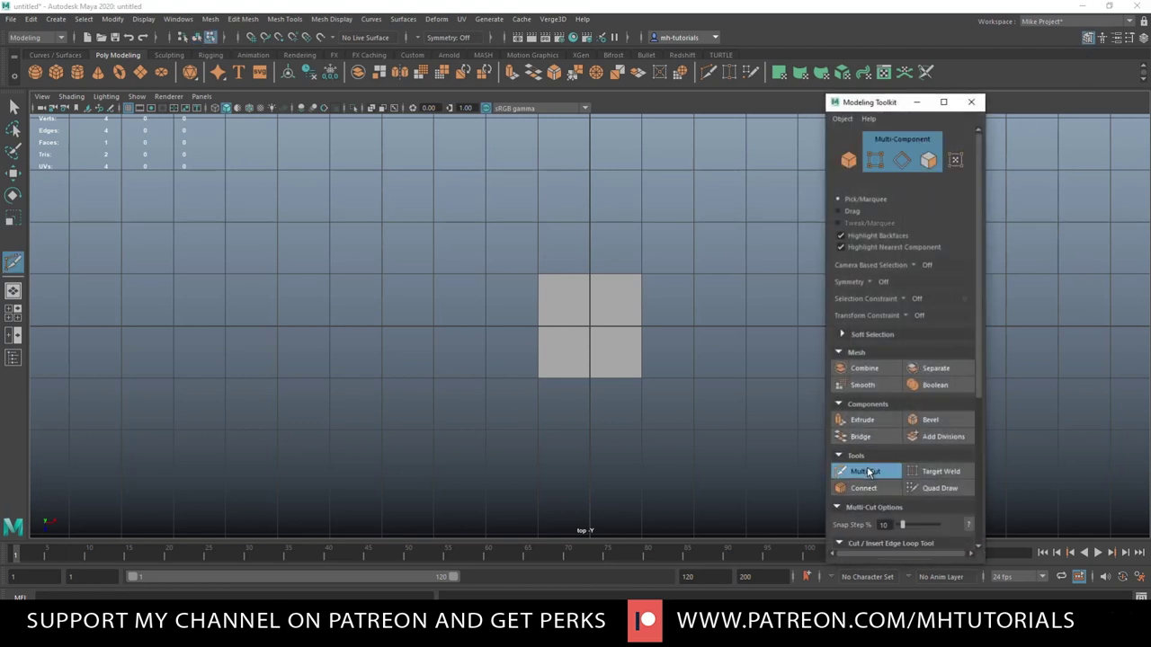
click(642, 274)
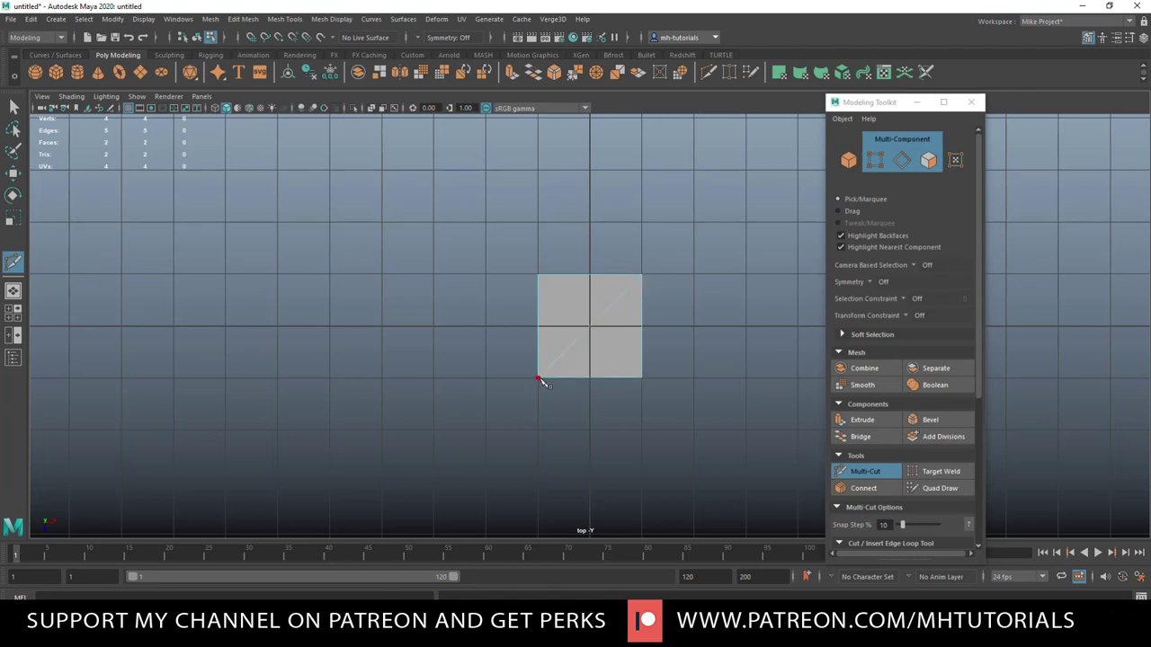
click(538, 275)
click(971, 102)
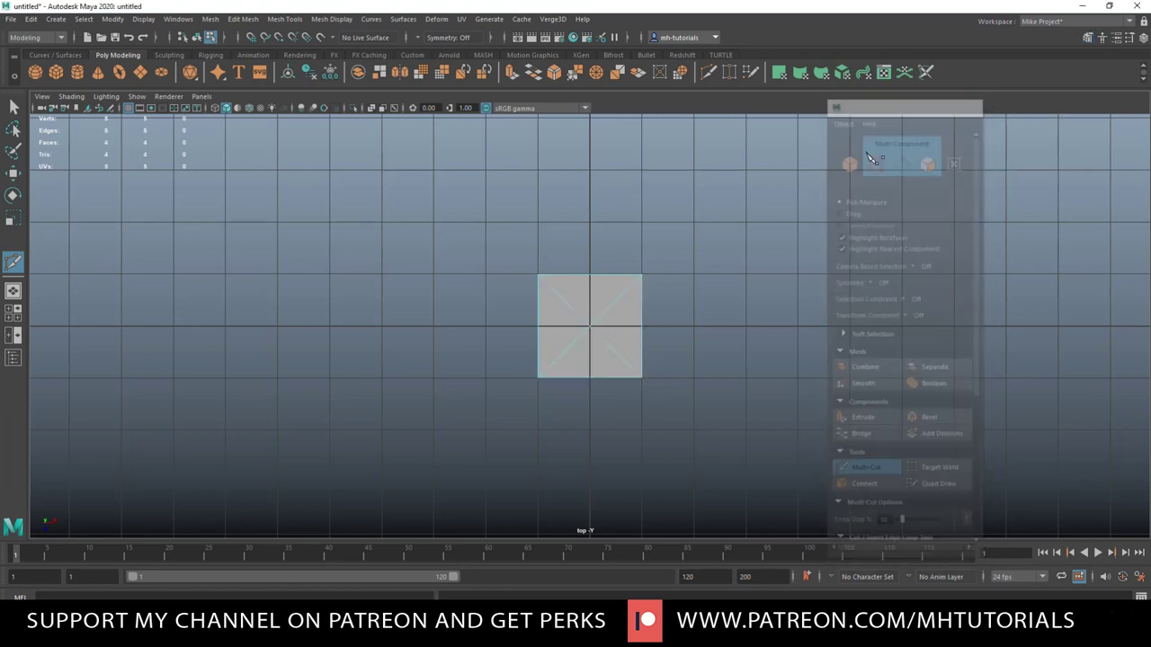
key(q)
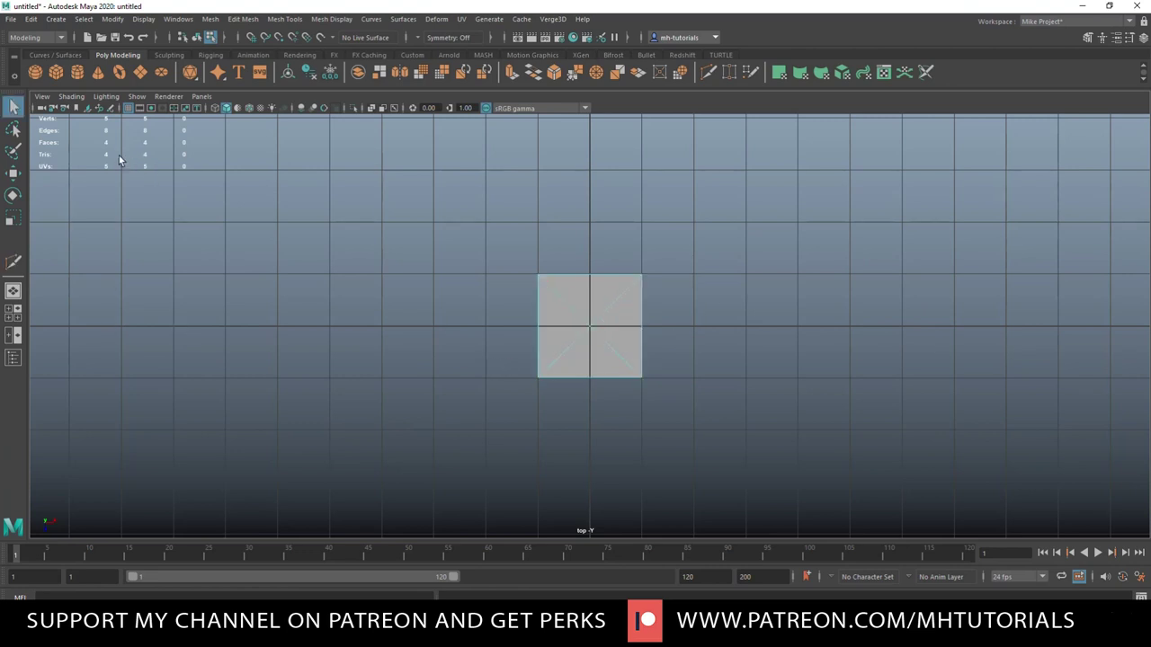
- Create a polygon cube and grid-snap it directly left of the plane
click(58, 74)
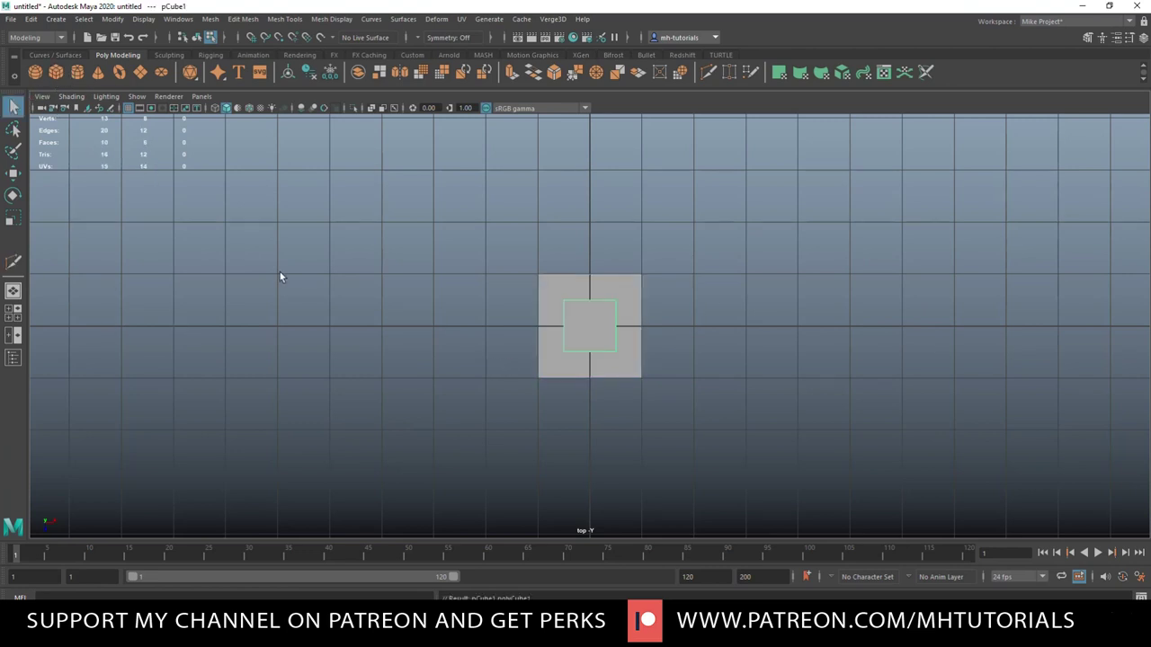
key(w)
drag(647, 327, 599, 326)
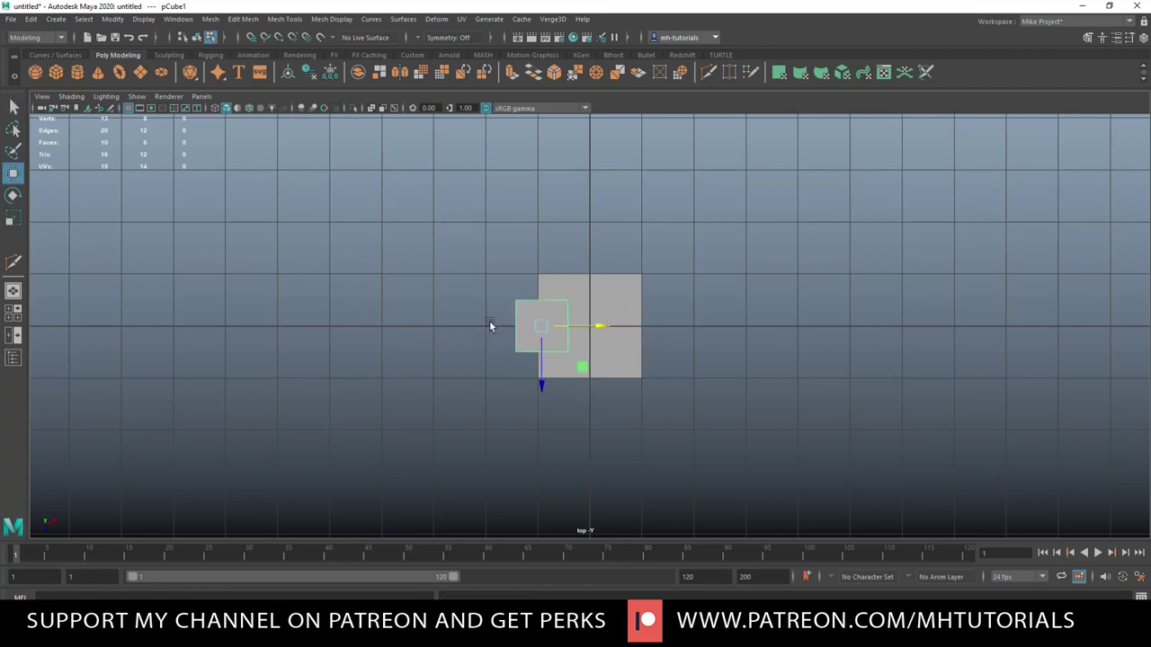
key(x)
drag(604, 328, 530, 336)
- Scale the cube to match the plane's footprint and view the scene in wireframe perspective
key(r)
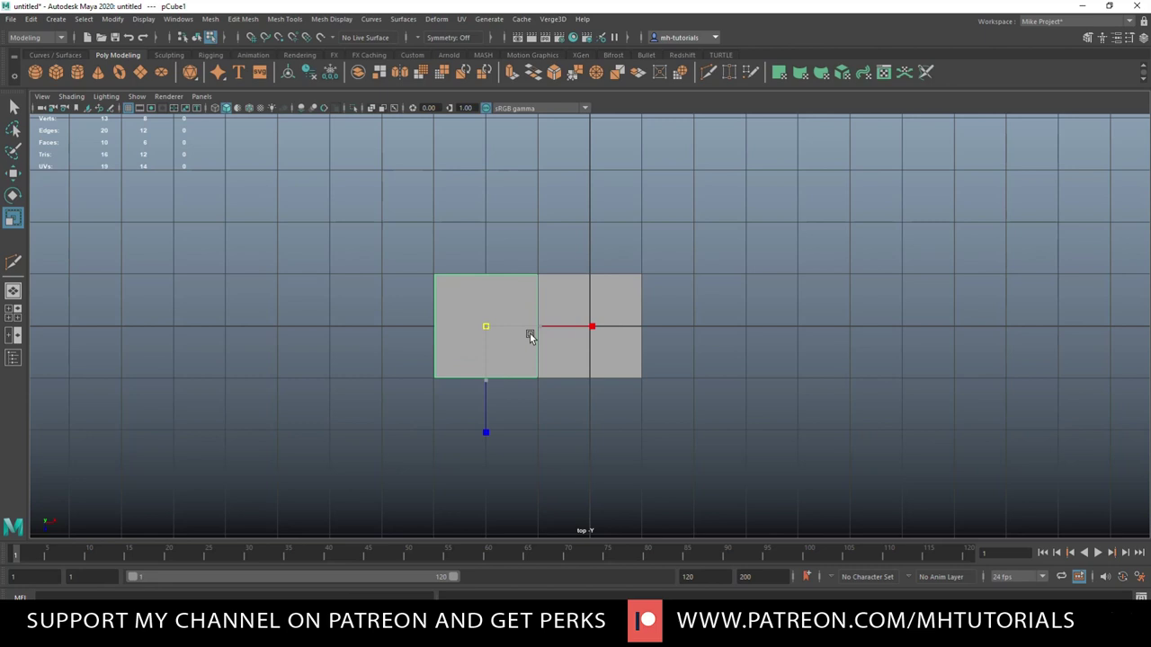
drag(530, 336, 531, 337)
scroll(688, 436, up, 2)
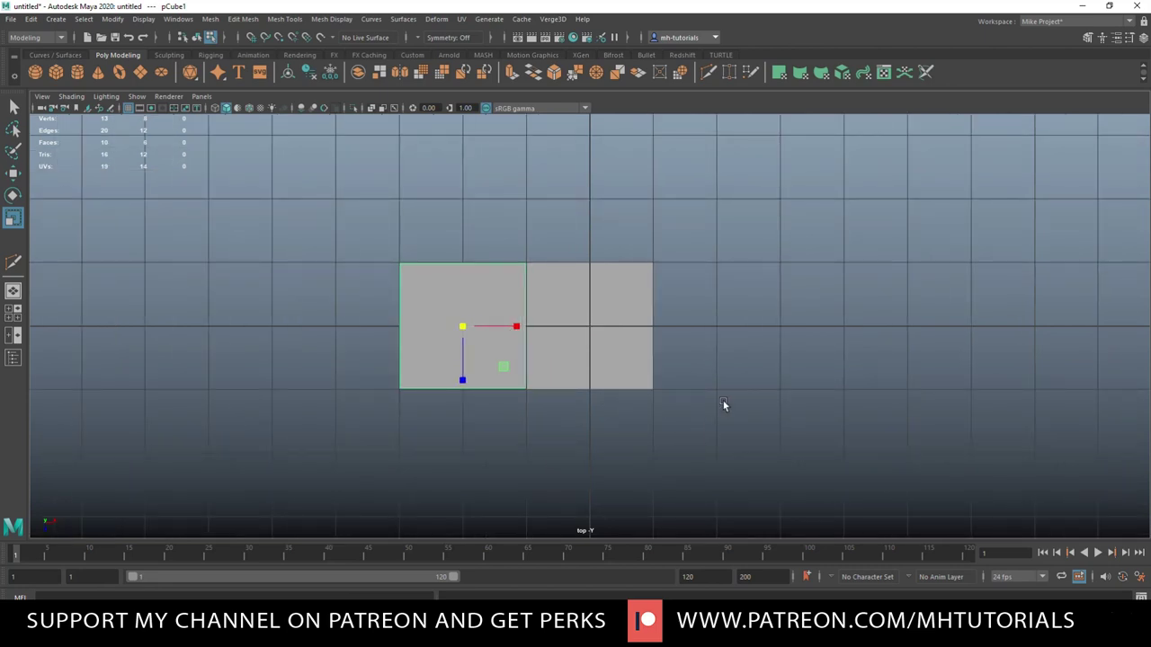
key(4)
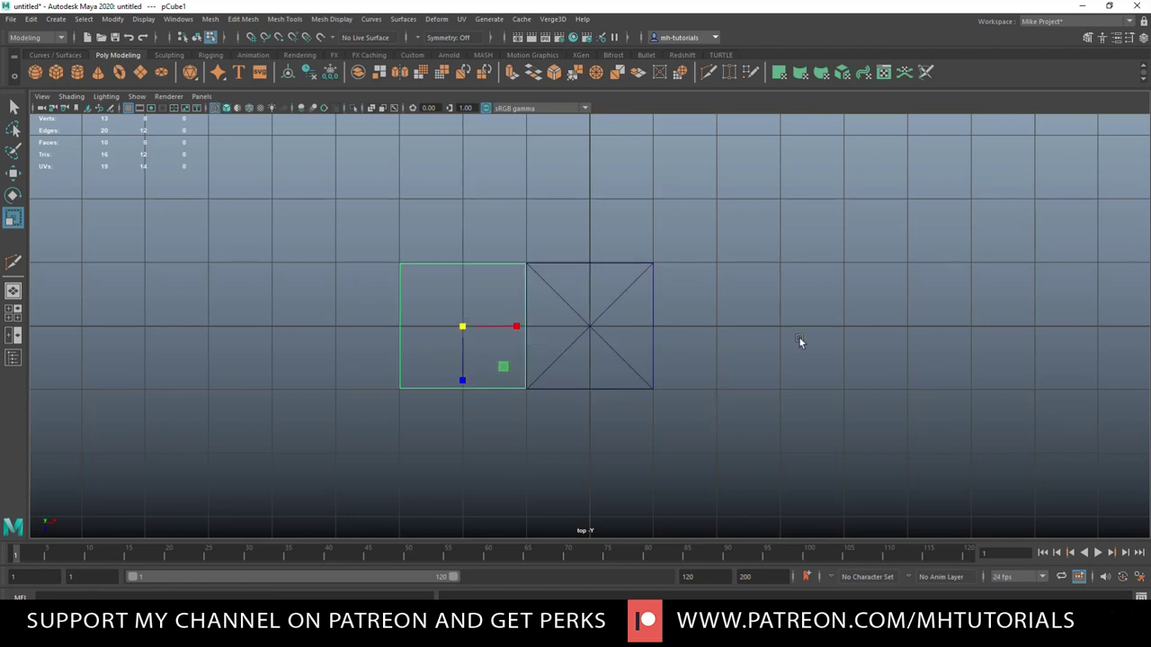
click(14, 310)
key(space)
scroll(647, 327, up, 4)
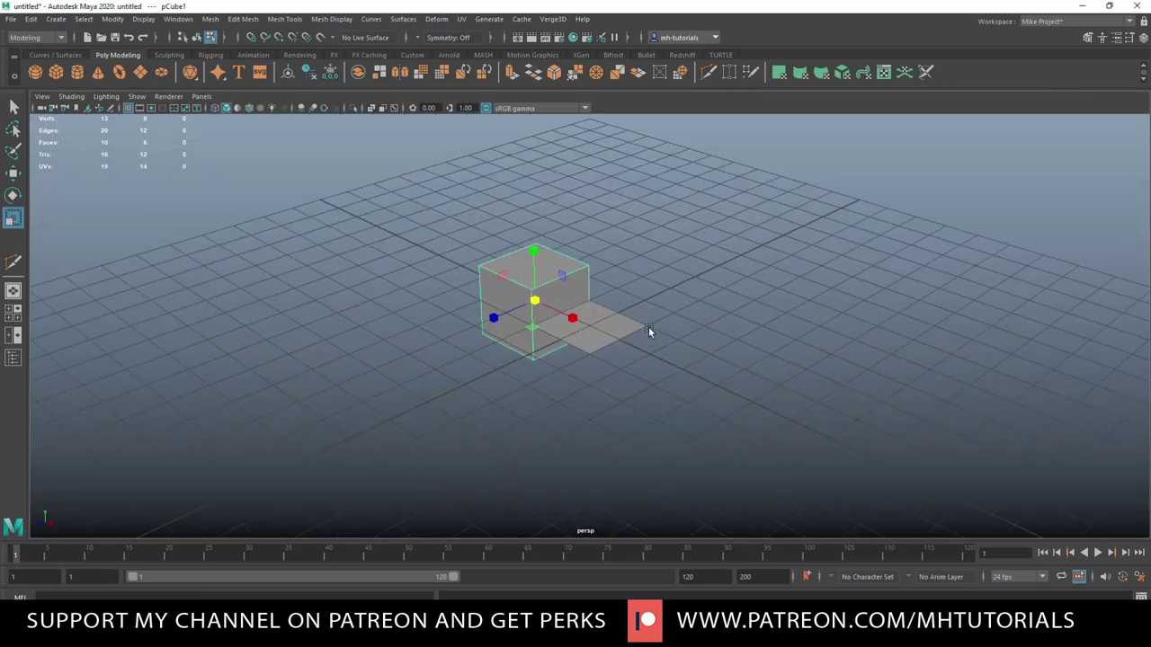
- Select two of the cube's faces and delete them
alt+drag(674, 349, 732, 341)
right_drag(681, 236, 680, 266)
alt+drag(665, 342, 820, 340)
drag(589, 477, 591, 385)
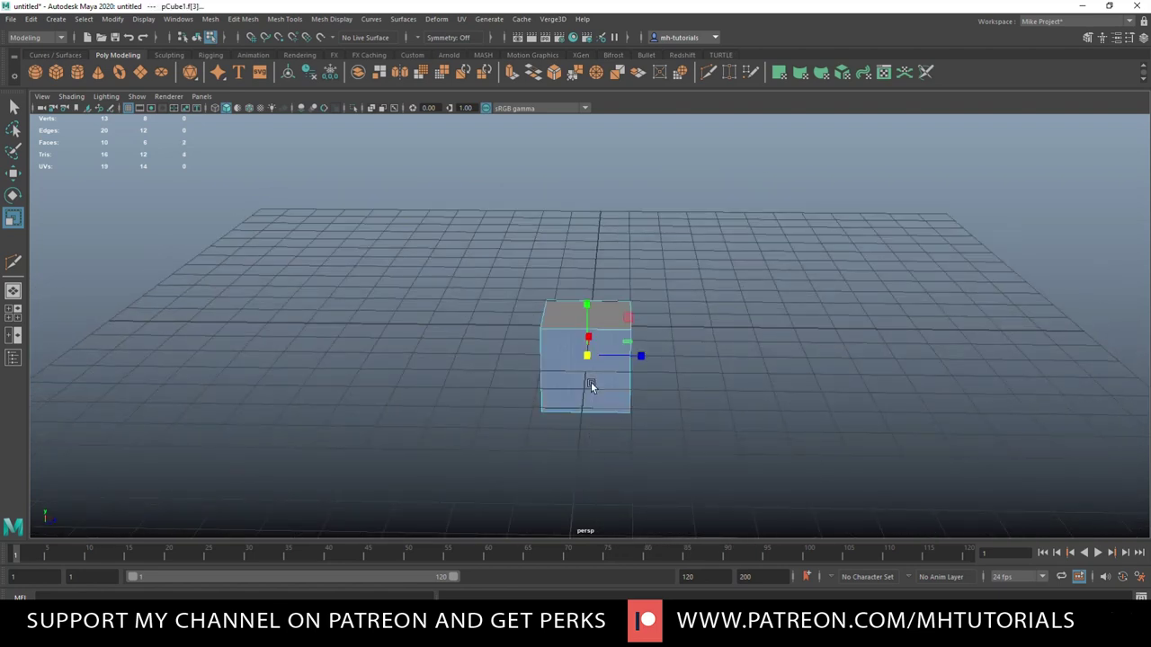
key(Delete)
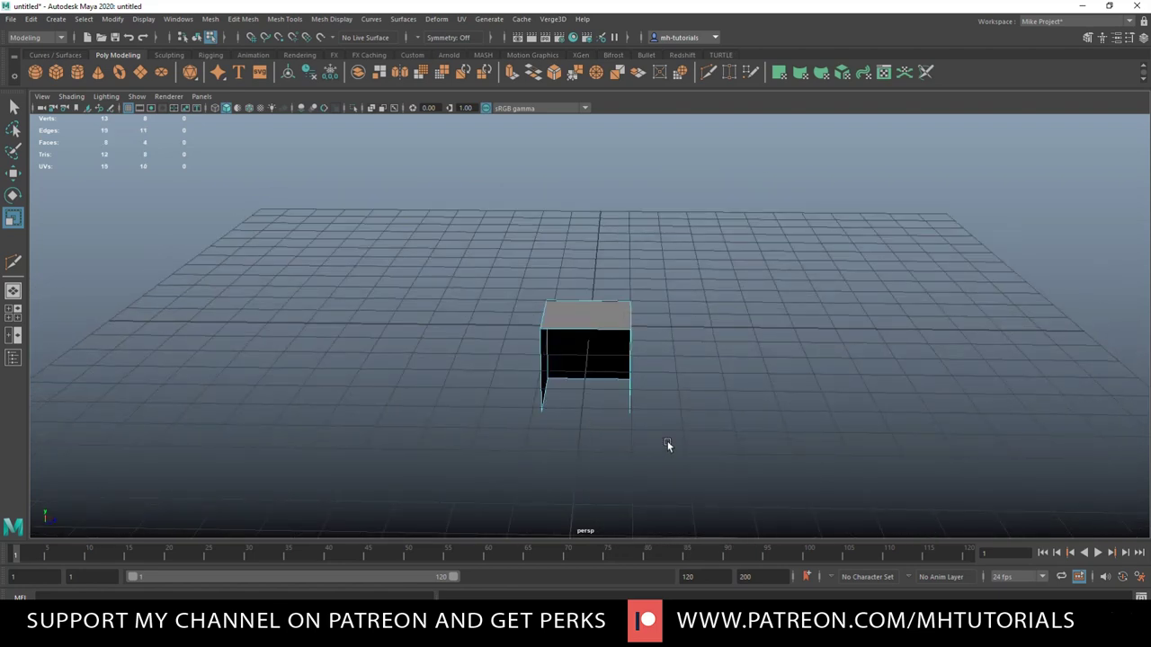
- Delete the cube's front face as well, leaving an open shell
alt+drag(667, 442, 584, 360)
click(591, 313)
key(Delete)
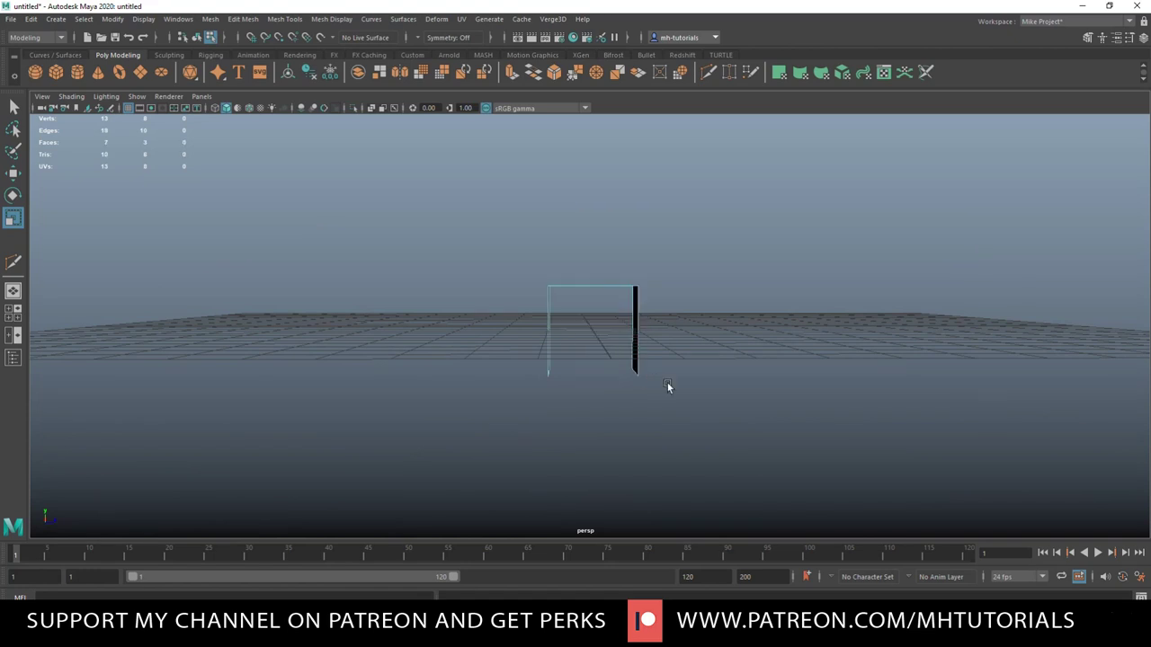
alt+drag(756, 401, 400, 402)
click(13, 311)
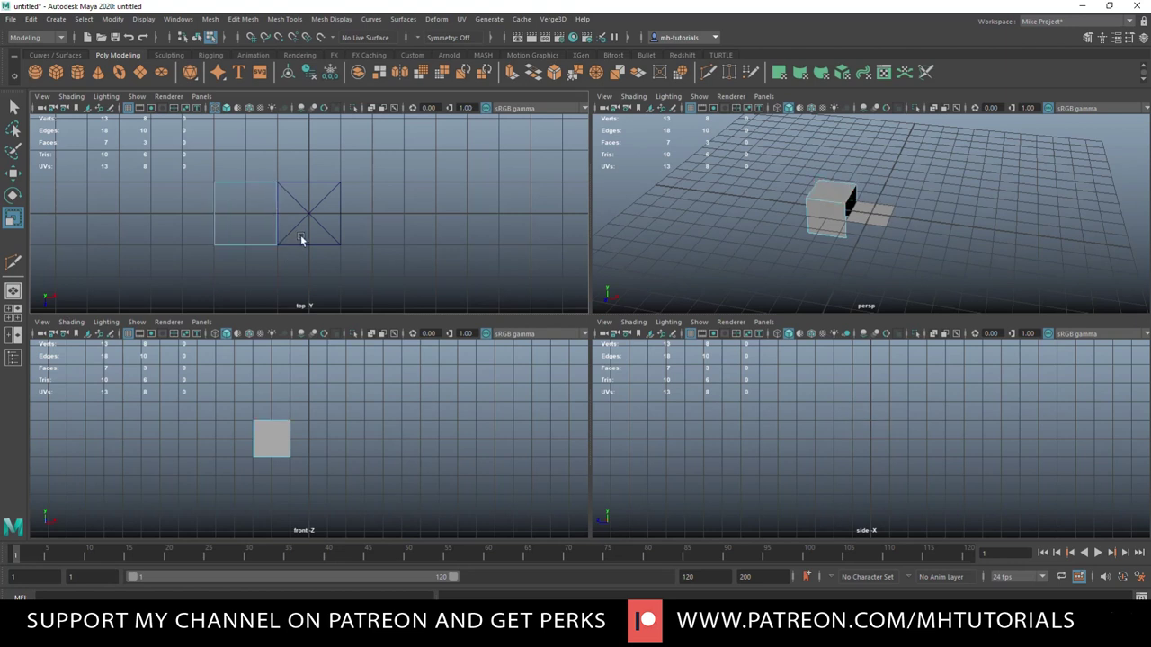
- In top view, insert three evenly spaced edge loops across the cube (Multiple edge loops: 3)
key(space)
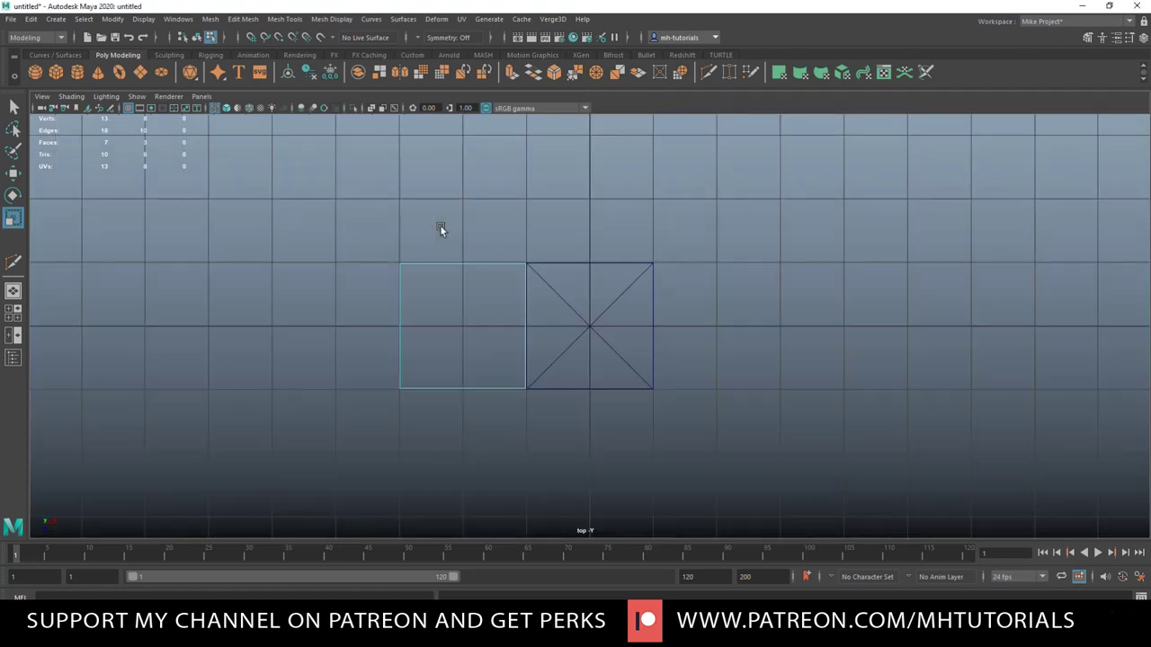
key(ctrl+shift+t)
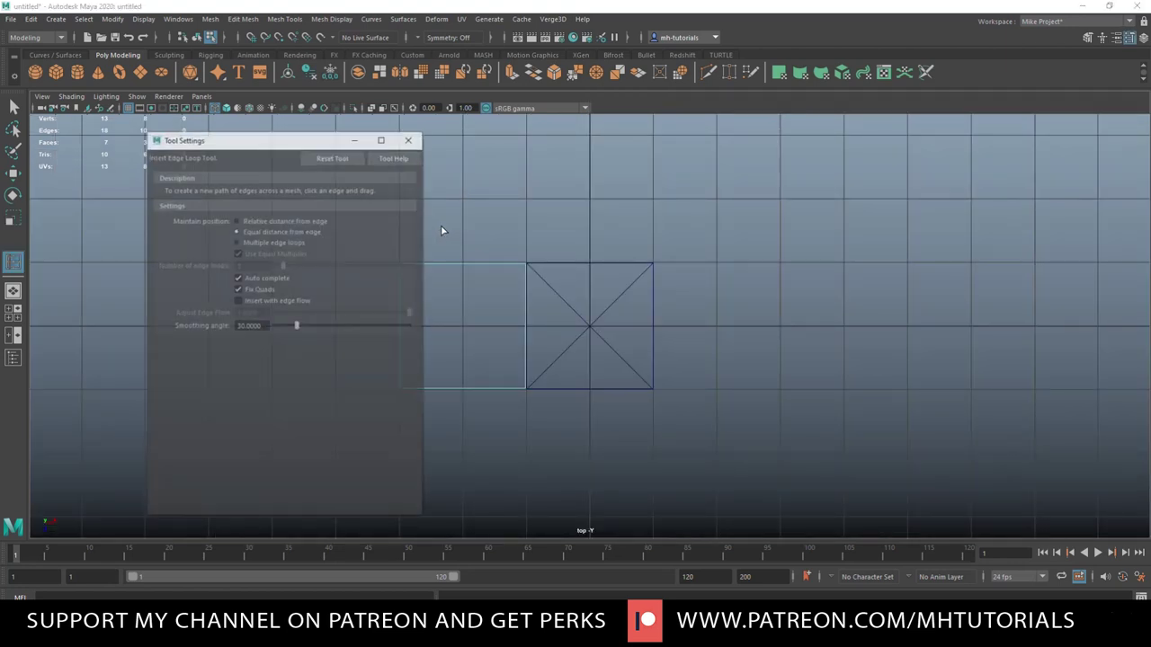
click(236, 242)
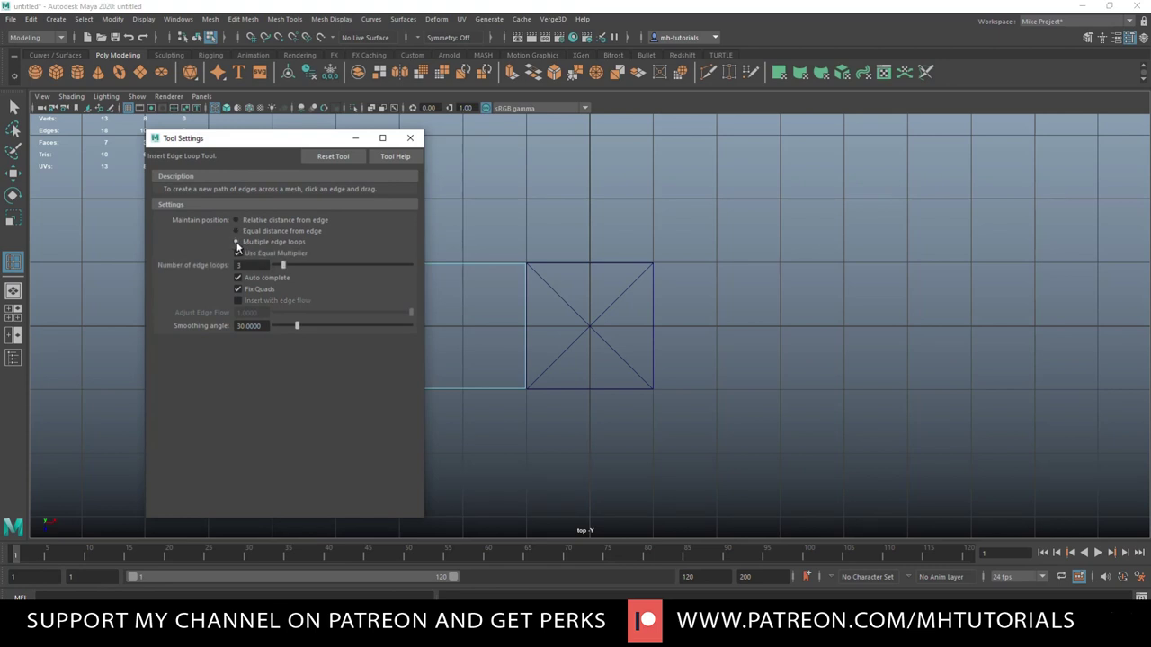
click(355, 138)
click(401, 329)
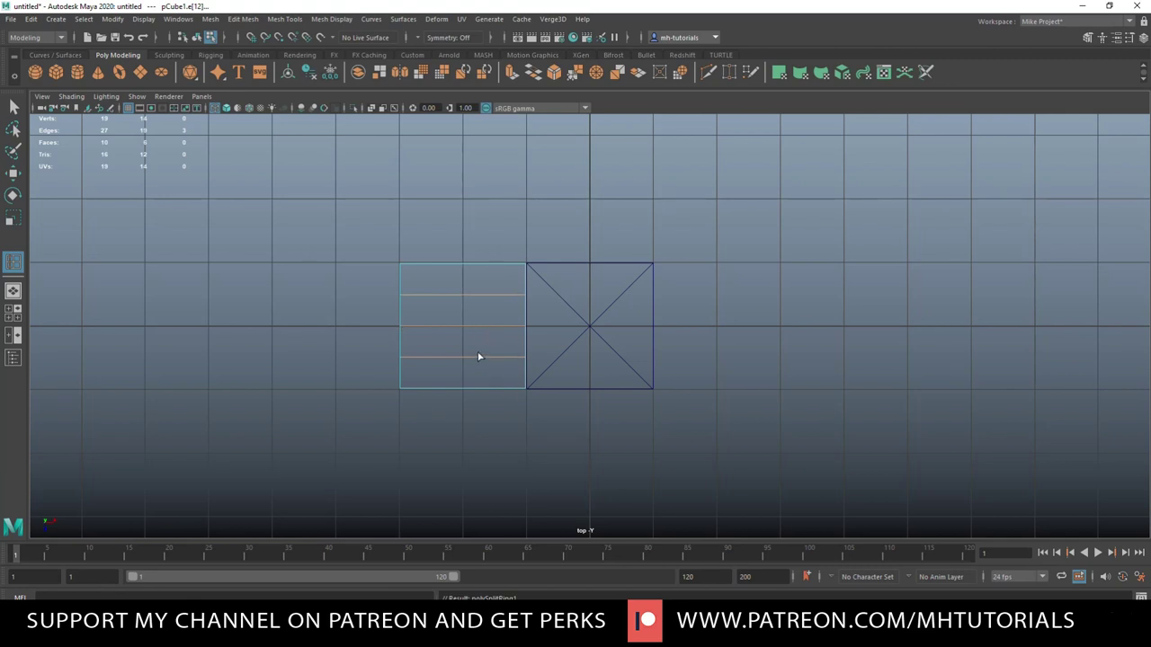
- Move the cube's middle vertex along X to the square's centre
right_click(689, 194)
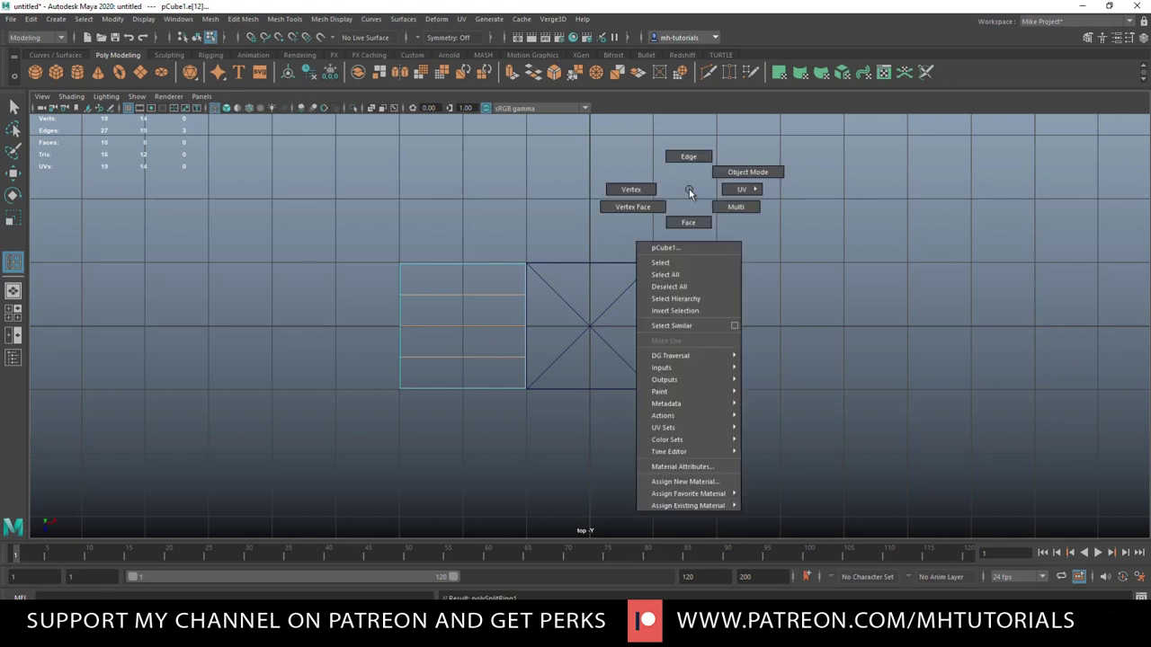
click(640, 191)
click(513, 321)
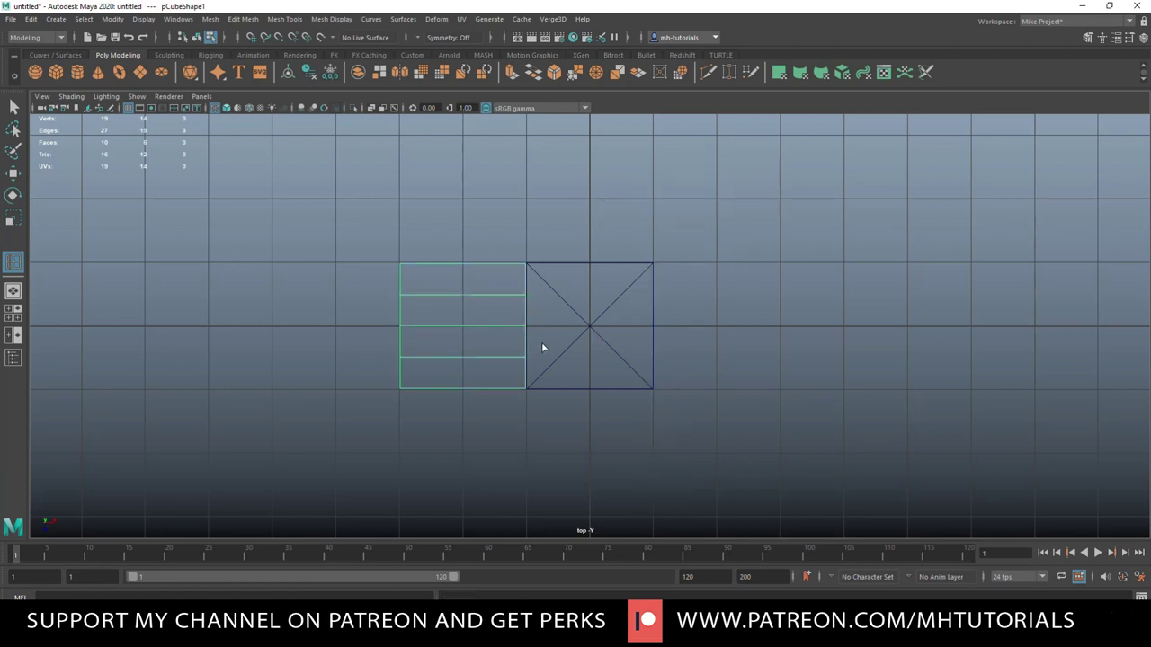
key(q)
right_drag(746, 162, 683, 179)
click(524, 324)
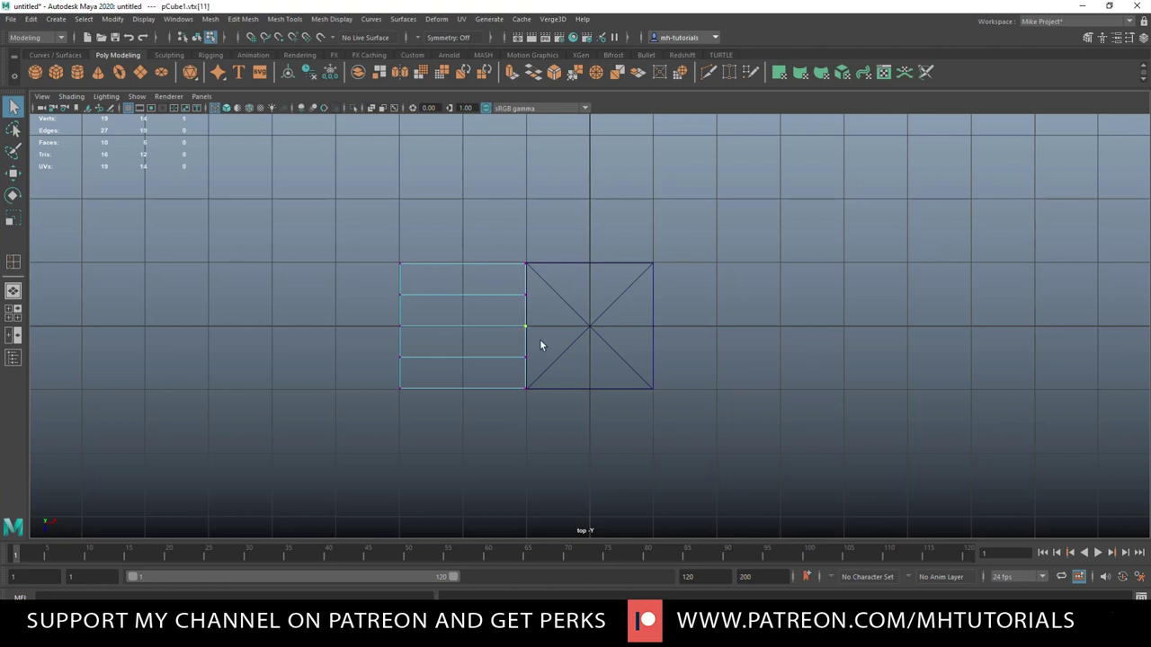
key(w)
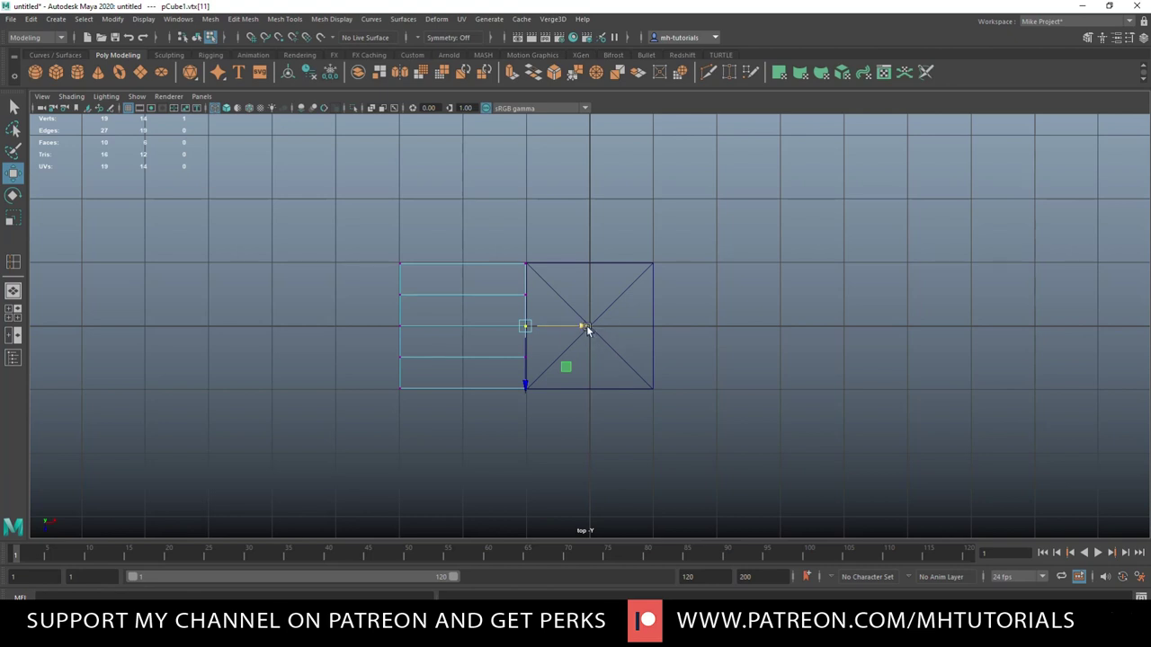
drag(586, 329, 599, 329)
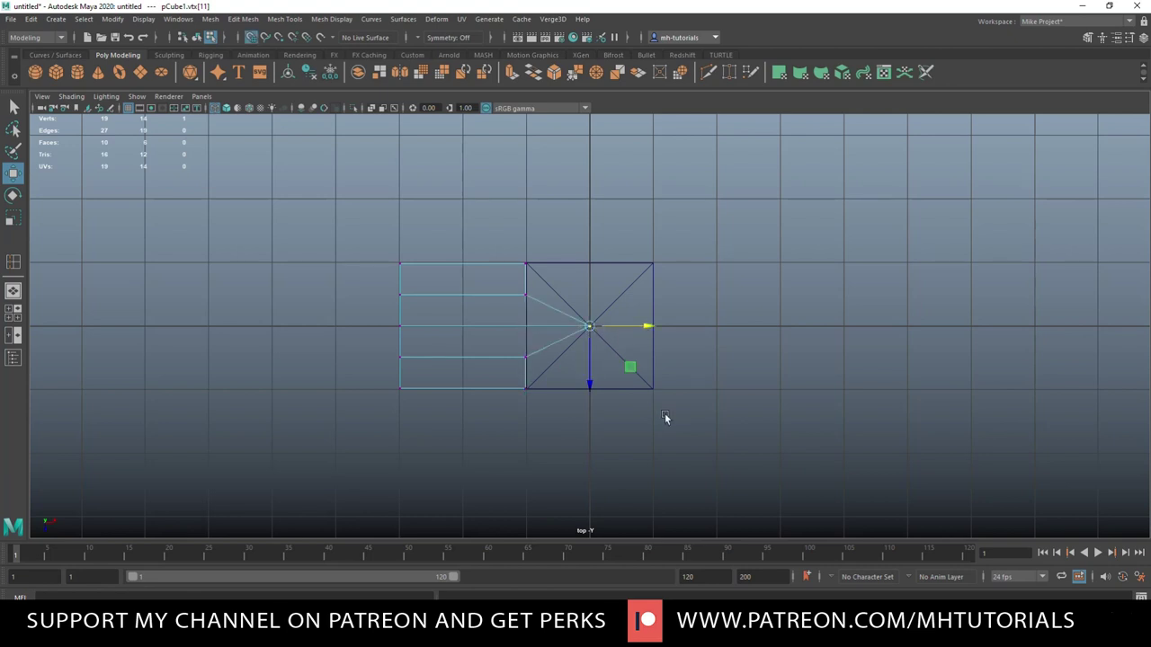
- Slide the upper and lower diagonal vertices toward the centre
drag(510, 282, 535, 304)
drag(507, 343, 538, 369)
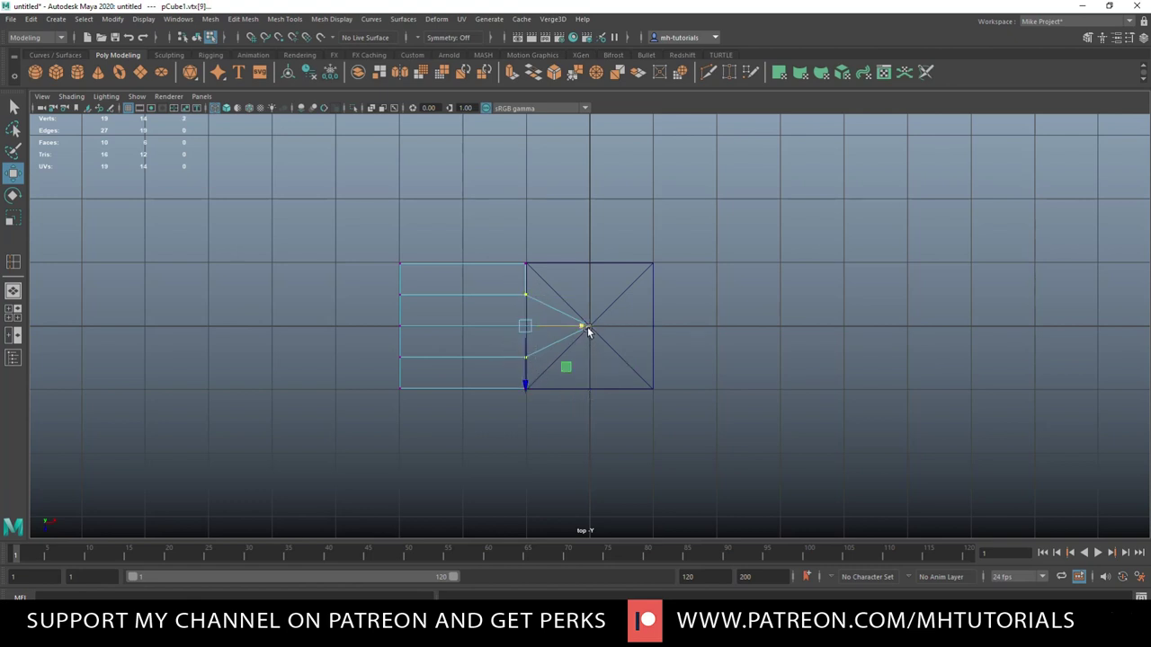
drag(585, 328, 619, 329)
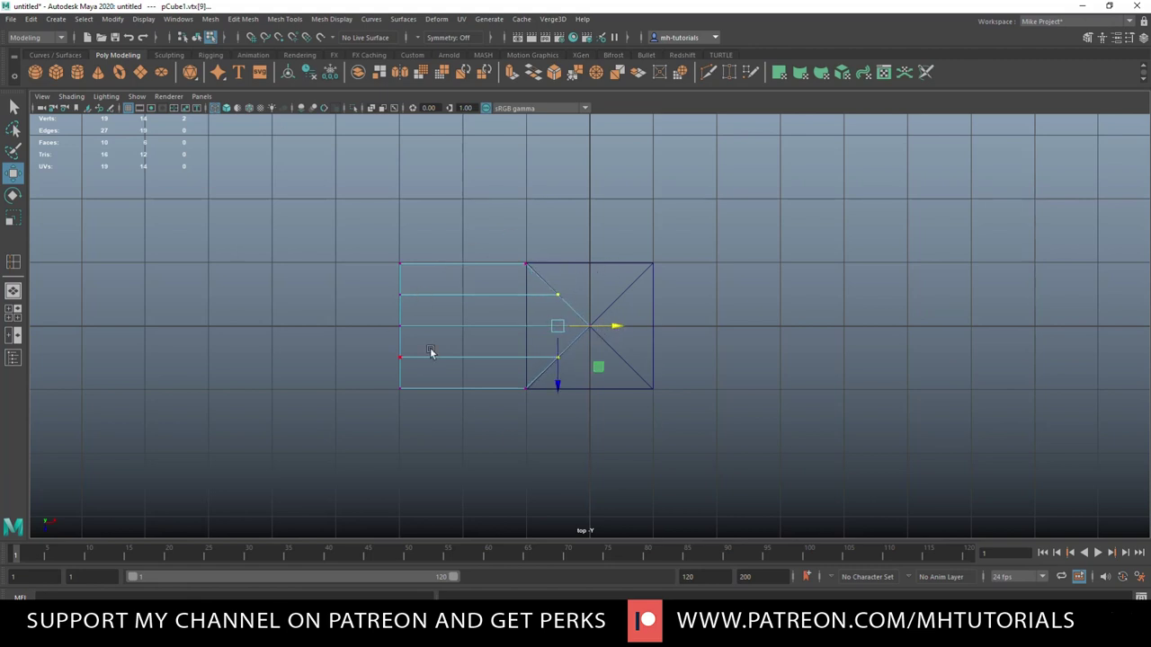
alt+right_drag(716, 394, 750, 397)
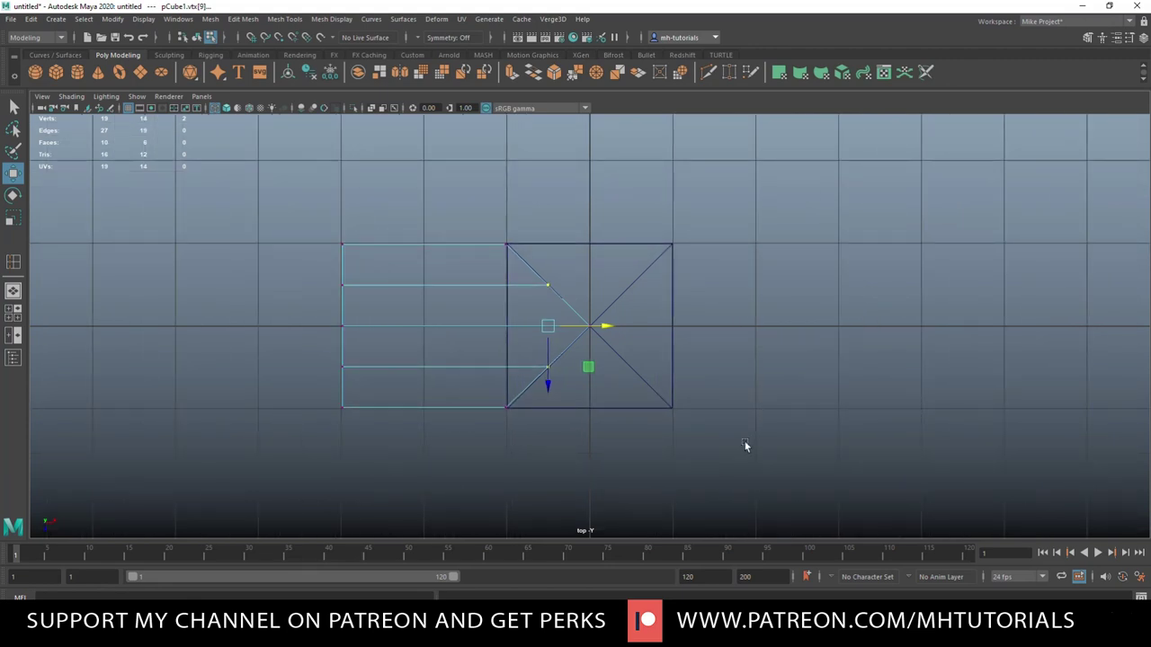
scroll(759, 451, up, 1)
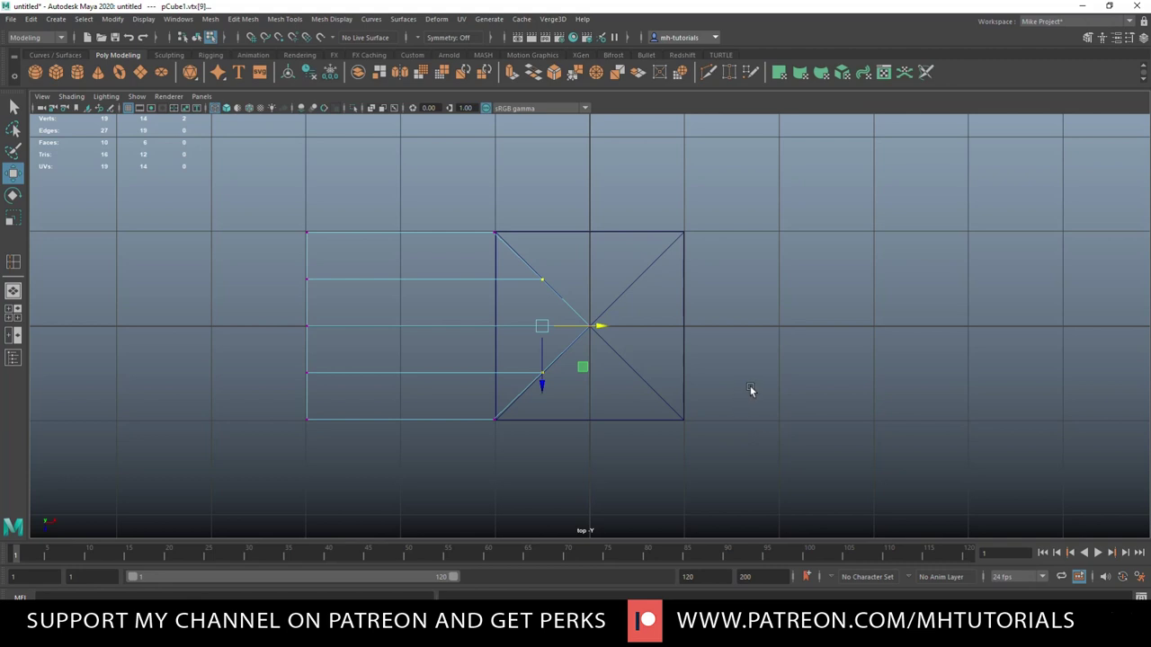
- Snap the top corner vertex to the grid and select the bottom and outer vertices
right_drag(710, 199, 655, 199)
click(495, 235)
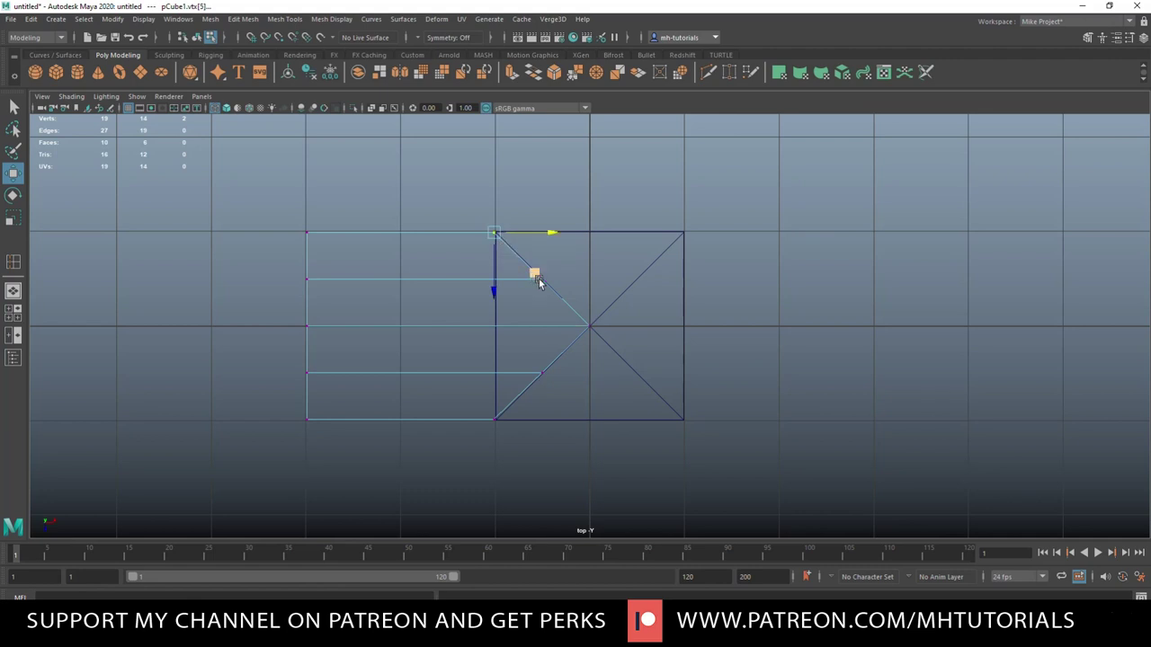
drag(538, 282, 500, 235)
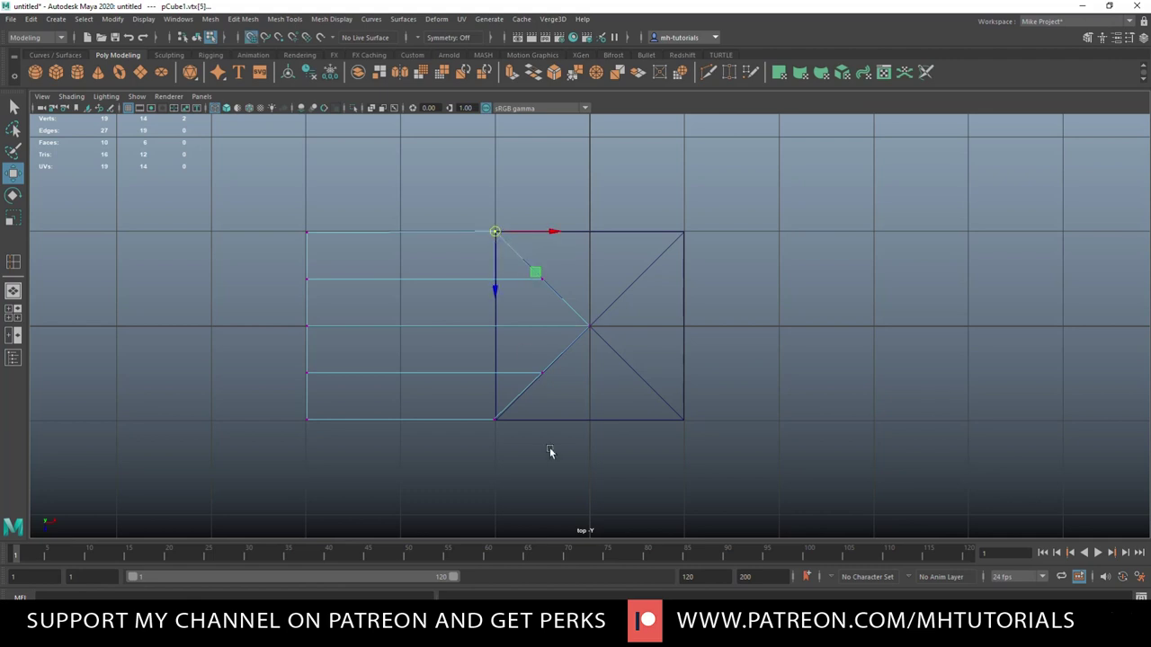
click(493, 417)
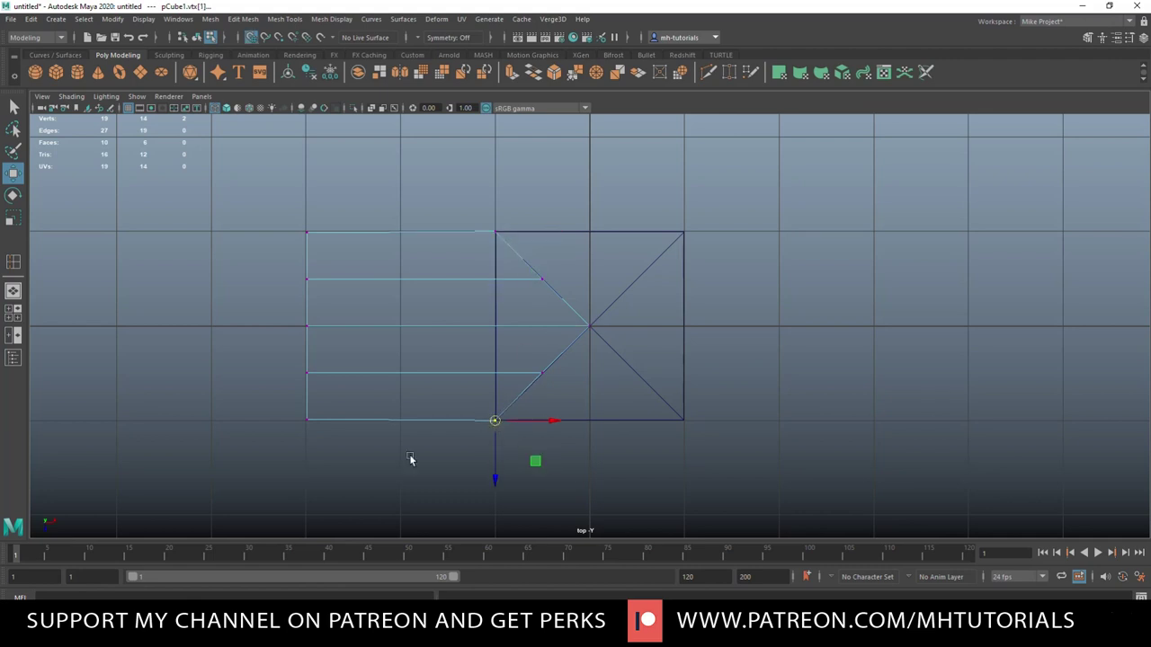
drag(269, 412, 330, 447)
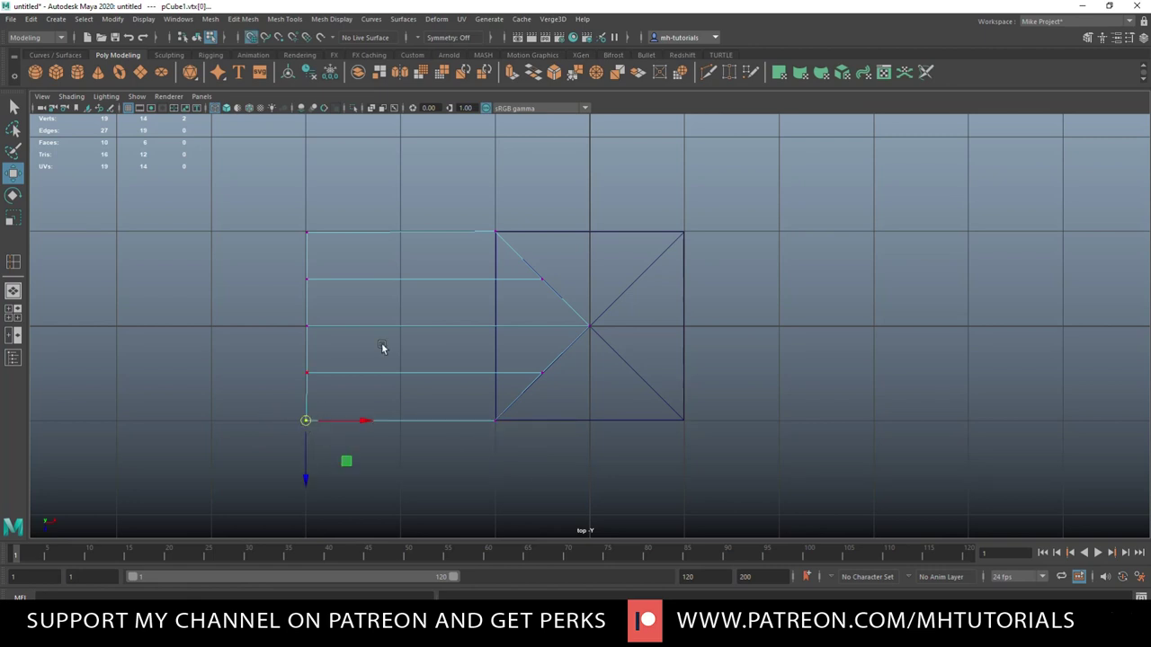
drag(291, 221, 325, 388)
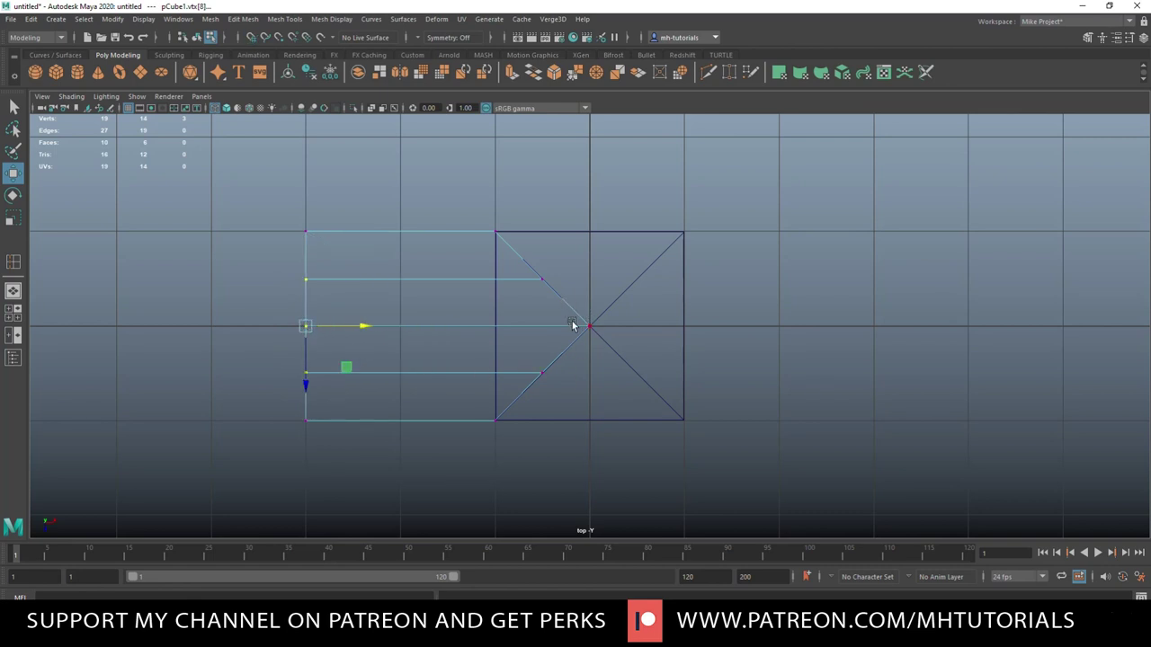
- Nudge the two diagonal vertices slightly right onto the plane's diagonals
drag(513, 263, 555, 302)
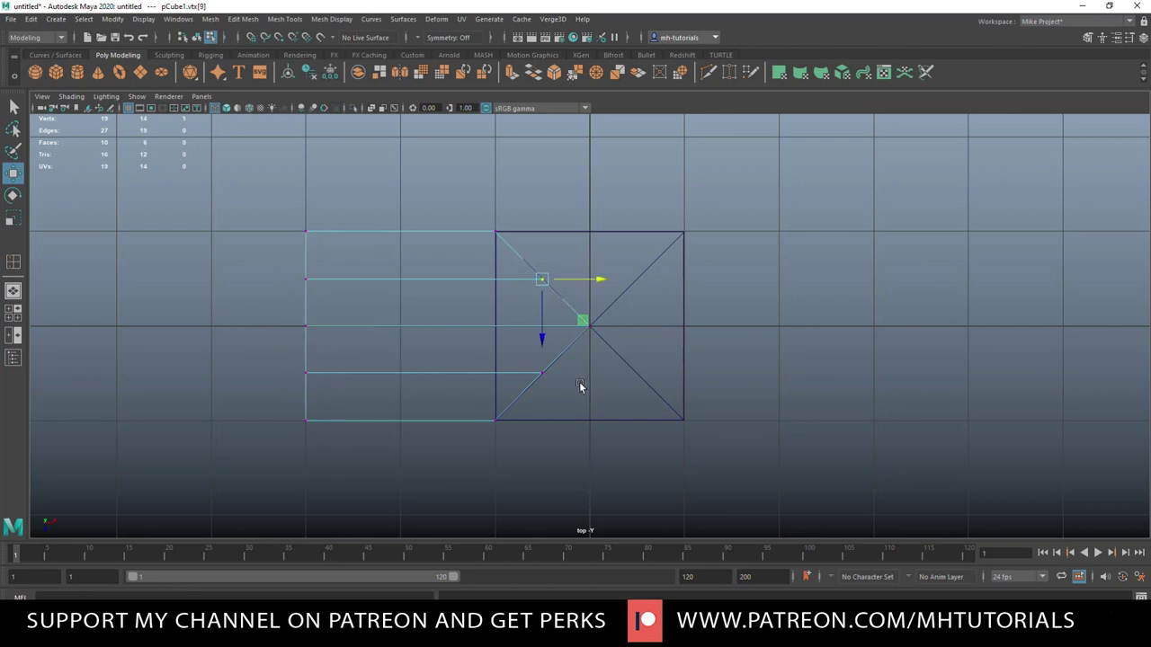
shift+drag(530, 359, 545, 388)
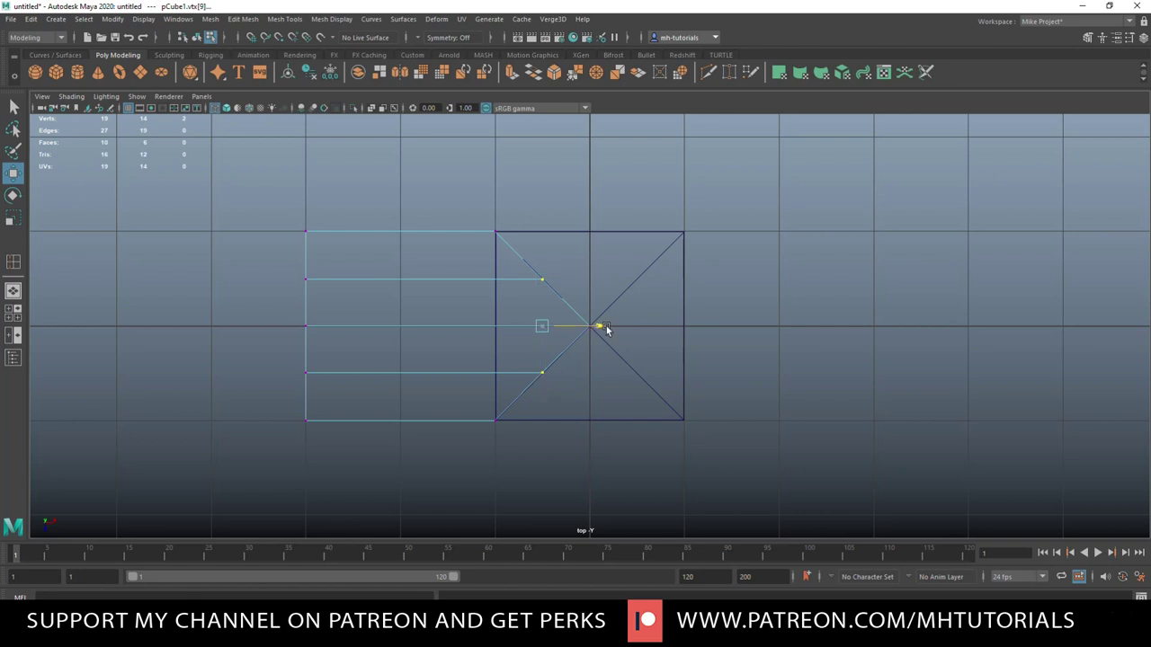
drag(606, 330, 606, 330)
key(q)
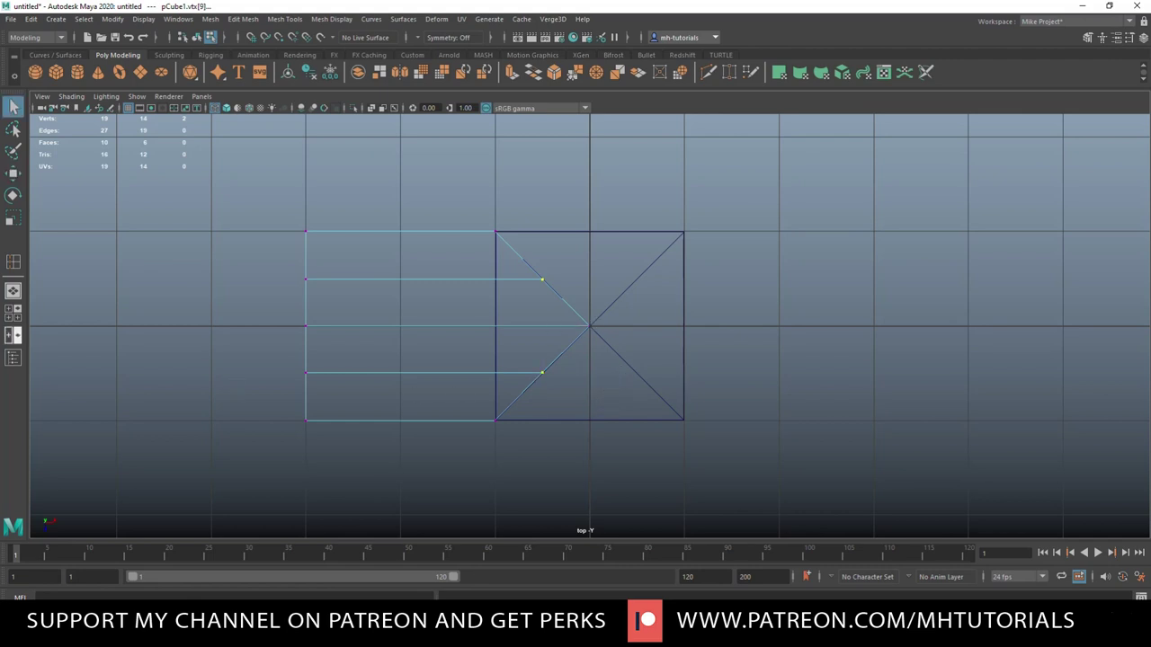
click(14, 314)
- In the side view, raise the mesh's centre vertices upward in Y
key(space)
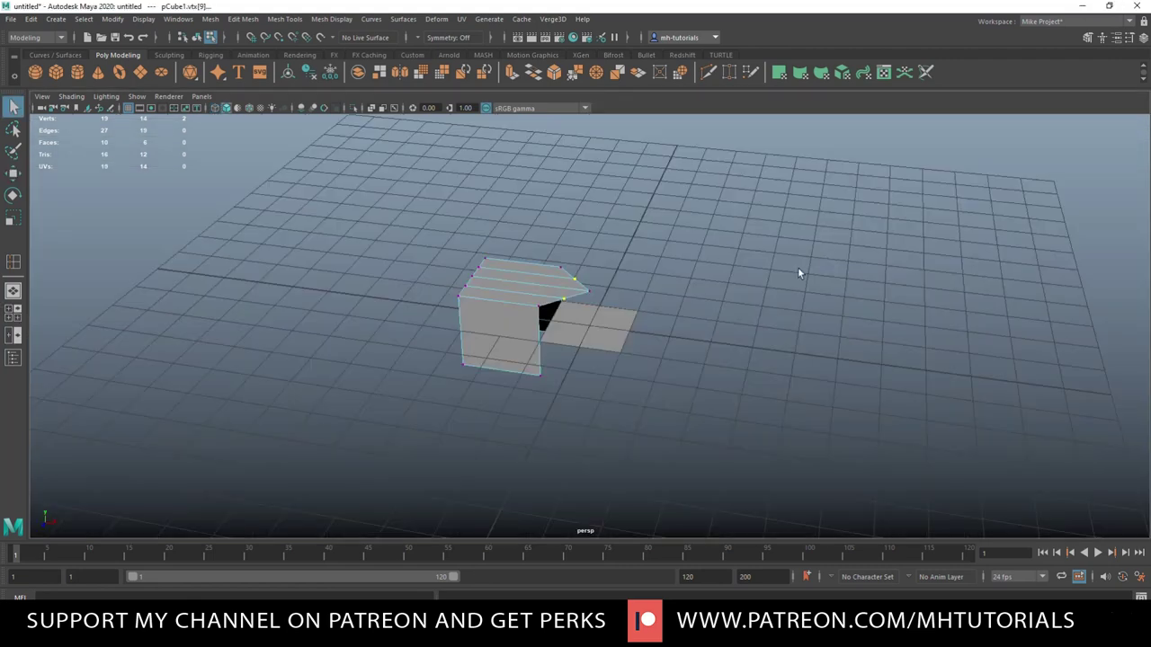
alt+drag(731, 289, 779, 329)
key(space)
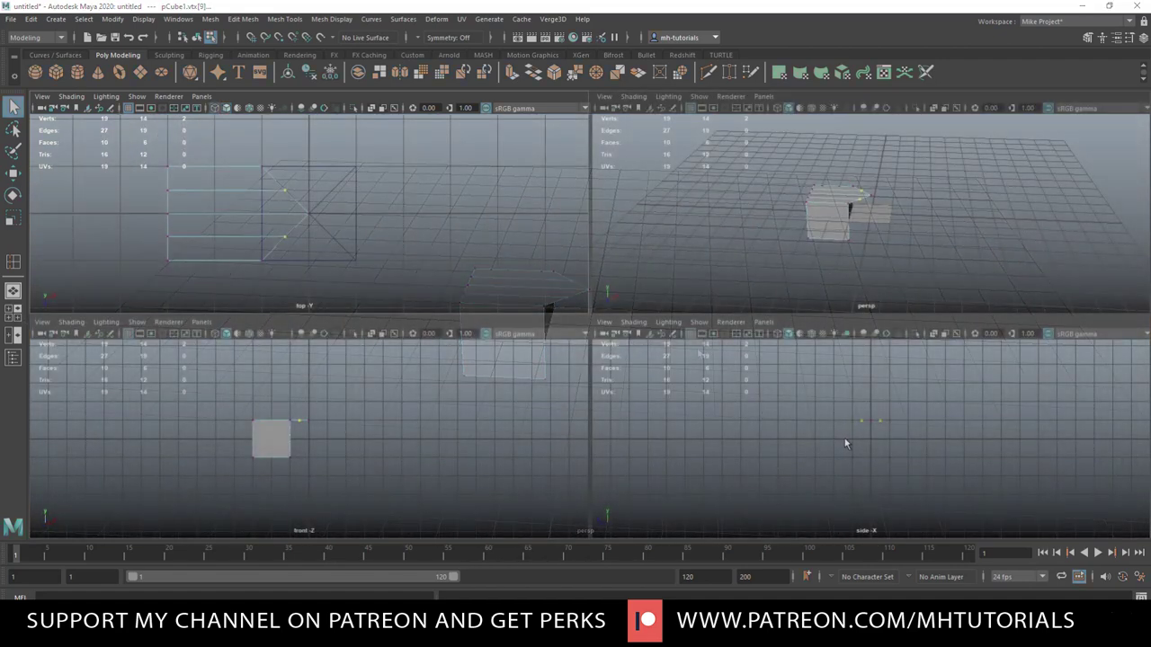
key(space)
scroll(692, 440, up, 4)
drag(582, 261, 601, 310)
key(w)
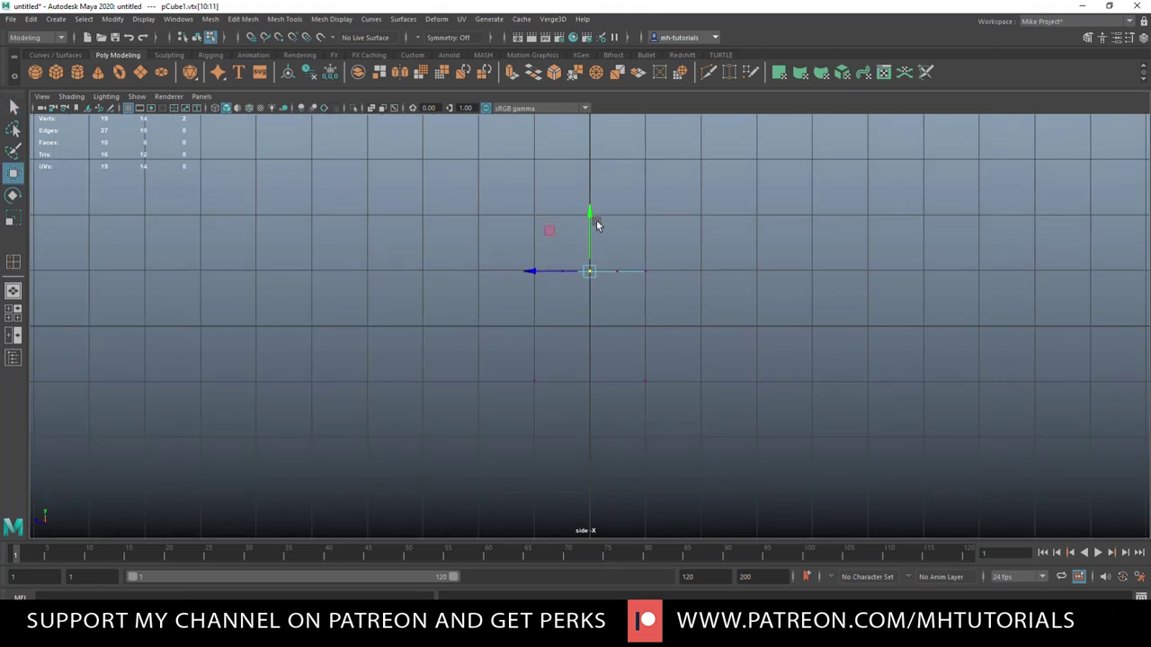
drag(593, 214, 590, 188)
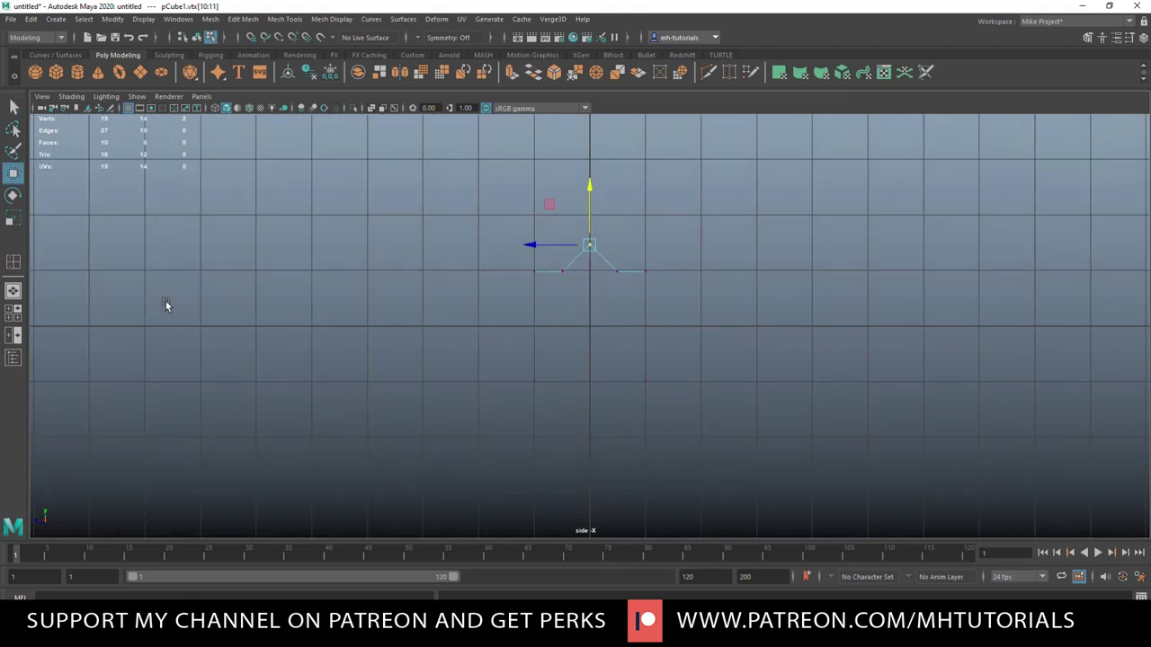
- Lift the top vertex, ridge edge and left slope edge higher to form the peak
click(13, 313)
key(space)
alt+drag(556, 337, 448, 364)
drag(565, 247, 698, 349)
right_drag(631, 303, 627, 268)
click(627, 303)
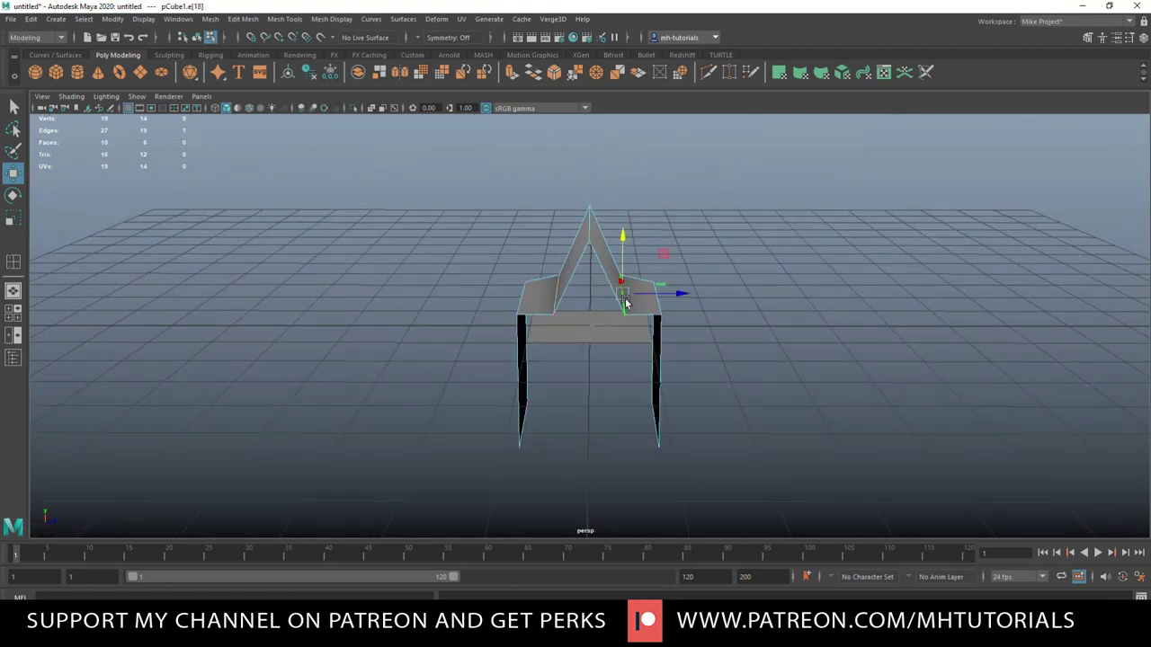
shift+click(555, 294)
drag(586, 238, 497, 328)
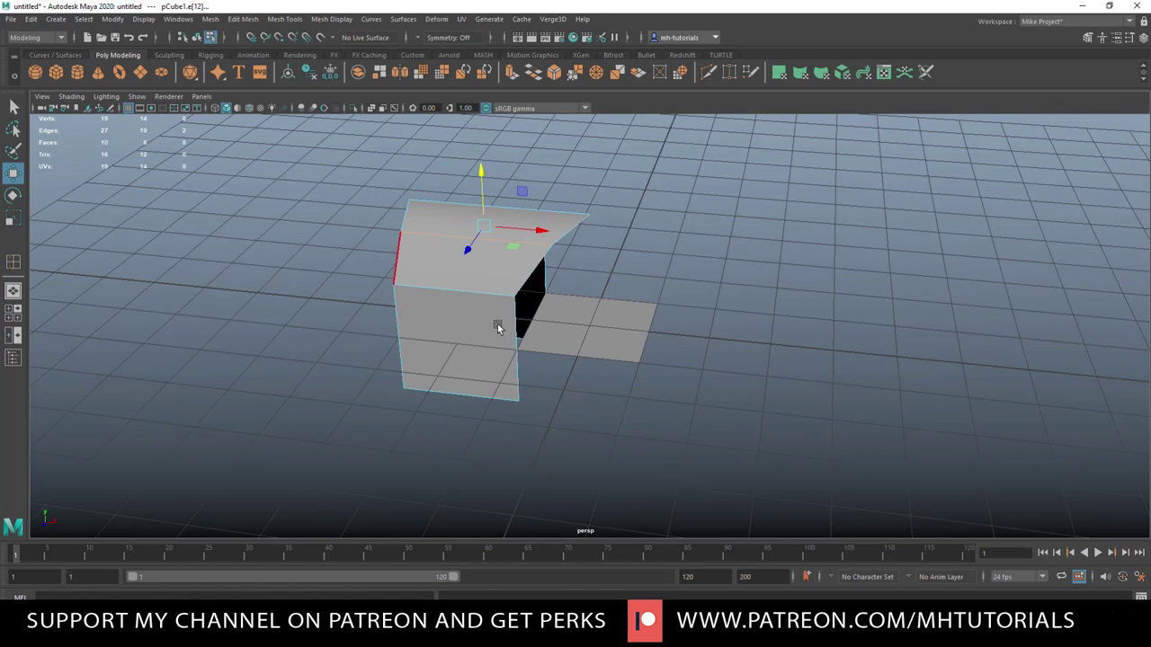
- Delete the flat helper plane pPlane1
right_drag(632, 355, 631, 377)
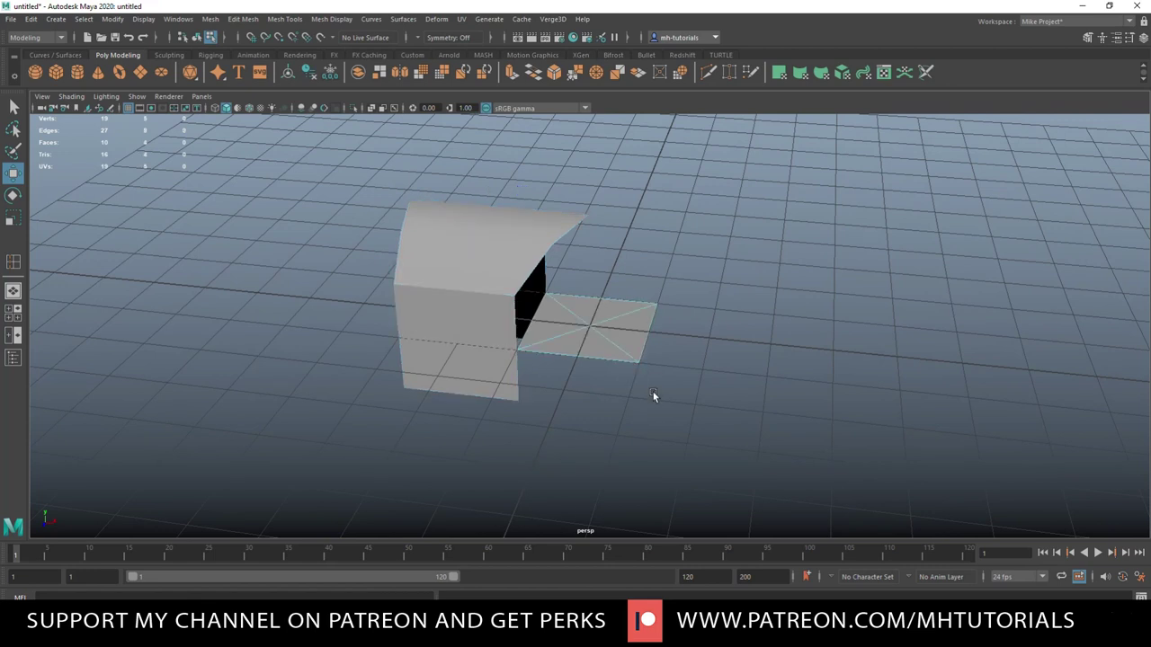
right_drag(631, 325, 679, 304)
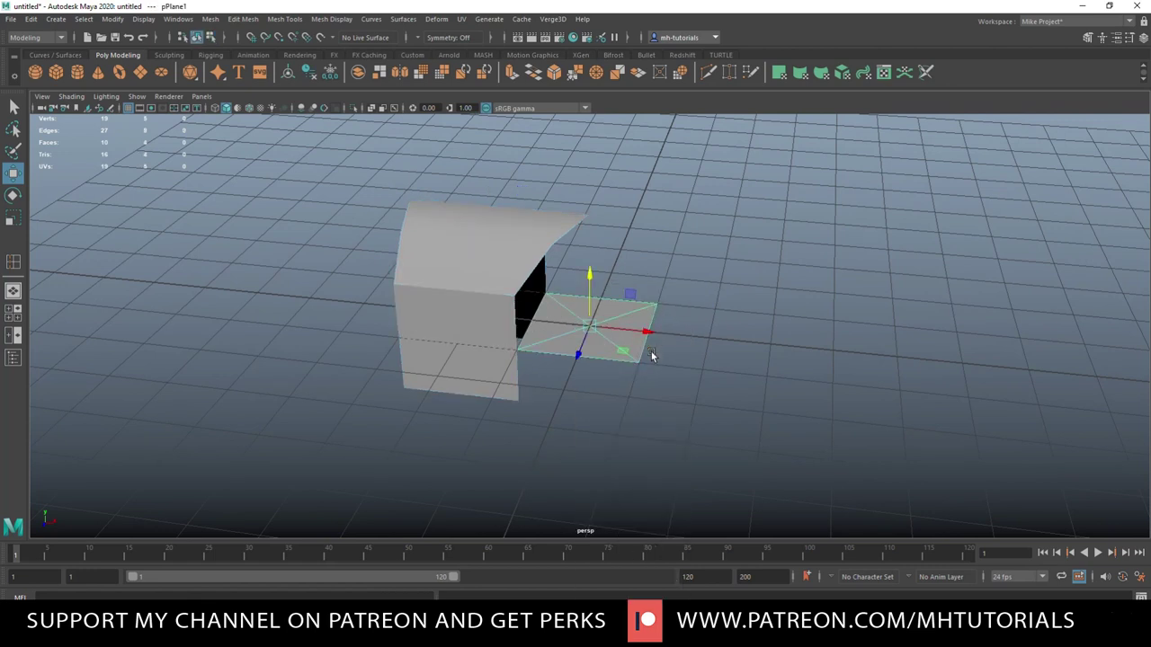
key(Delete)
- Snap pCube1's pivot to its pointed tip vertex and duplicate it as pCube2
alt+drag(689, 391, 835, 390)
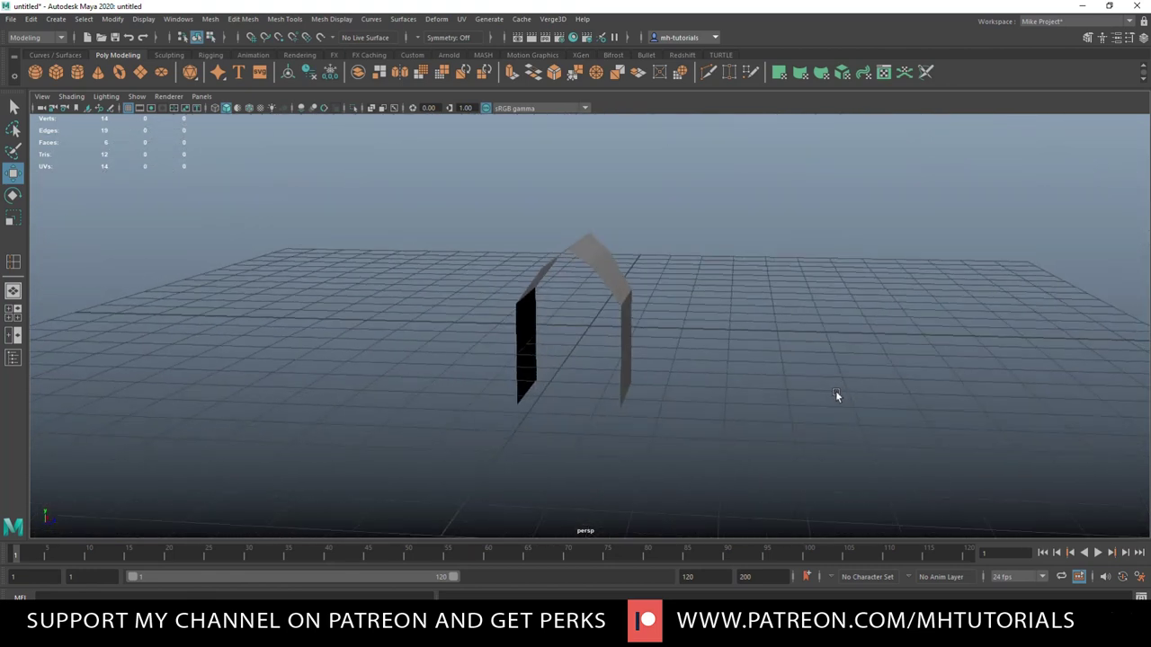
click(13, 313)
key(space)
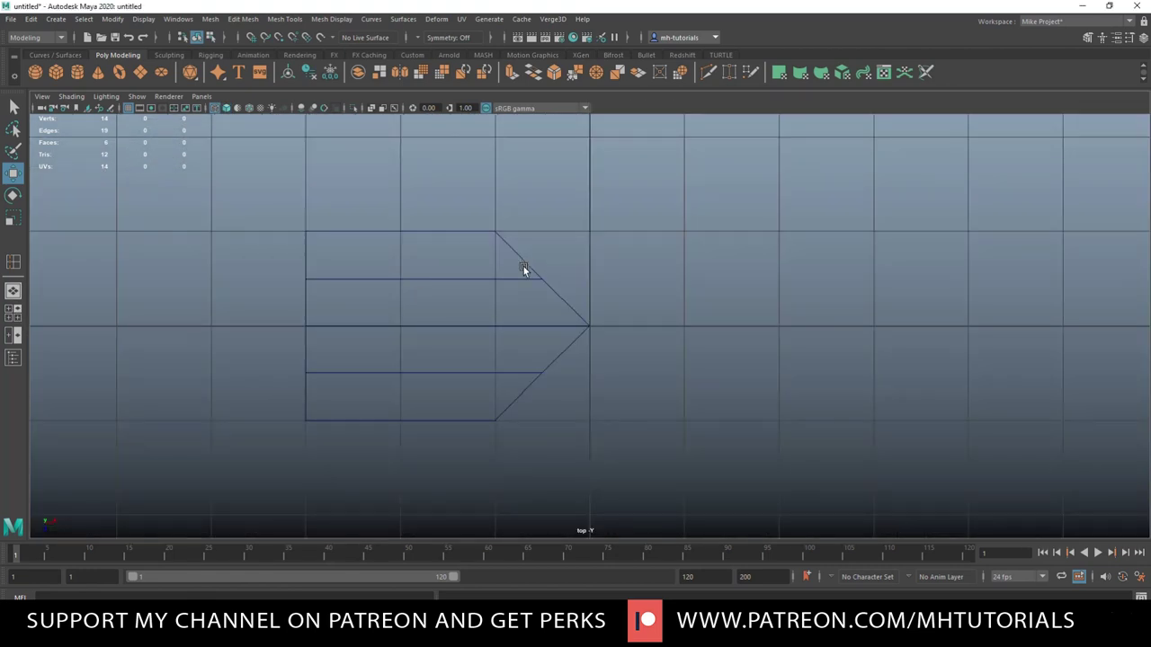
click(537, 279)
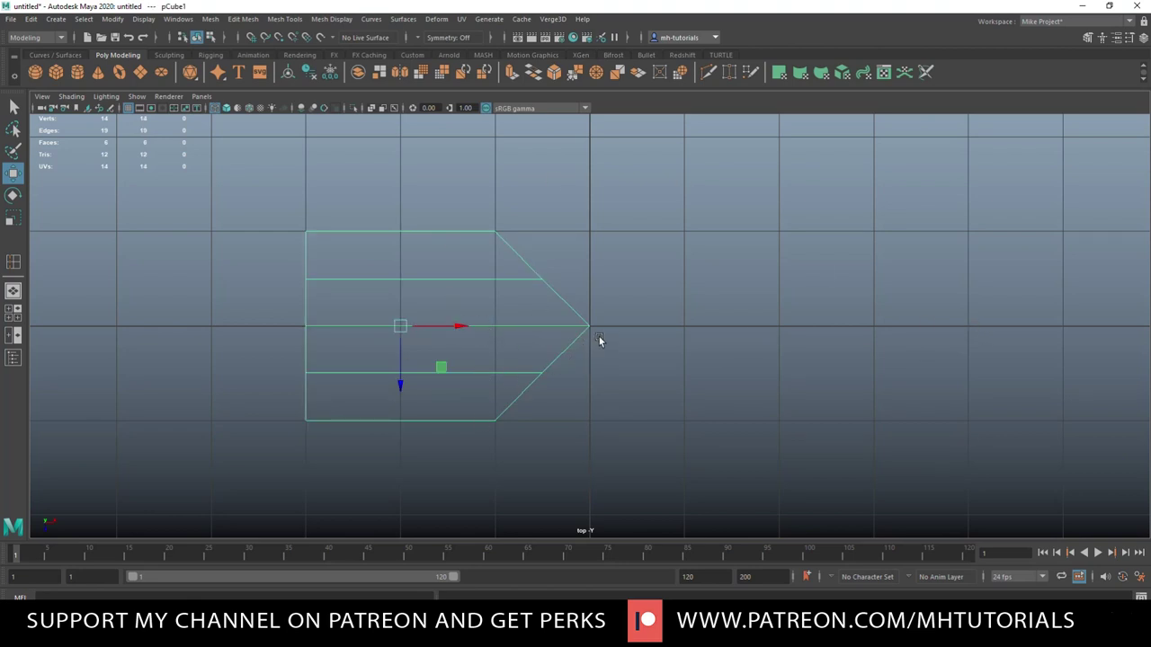
key(d)
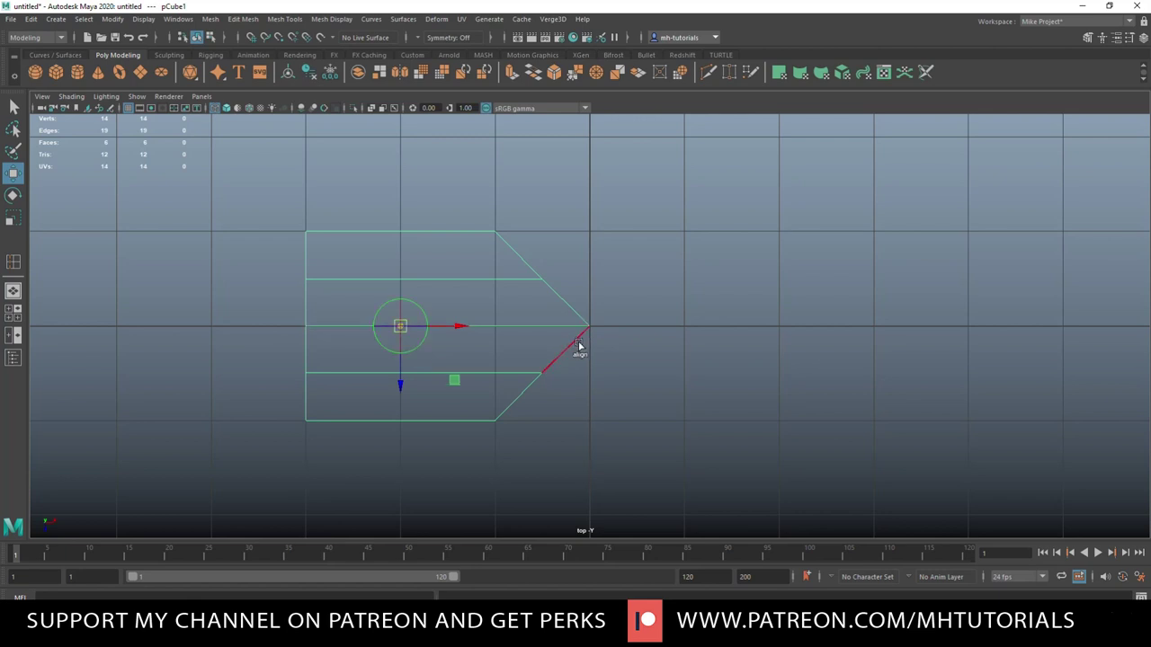
key(v)
drag(457, 327, 568, 332)
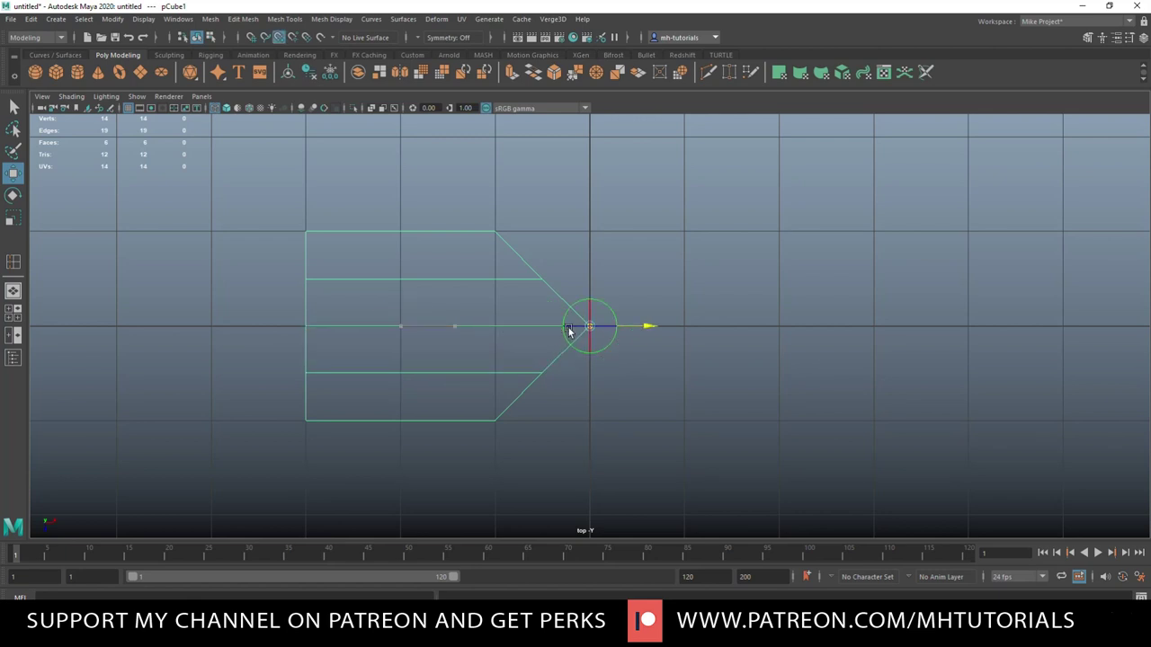
key(d)
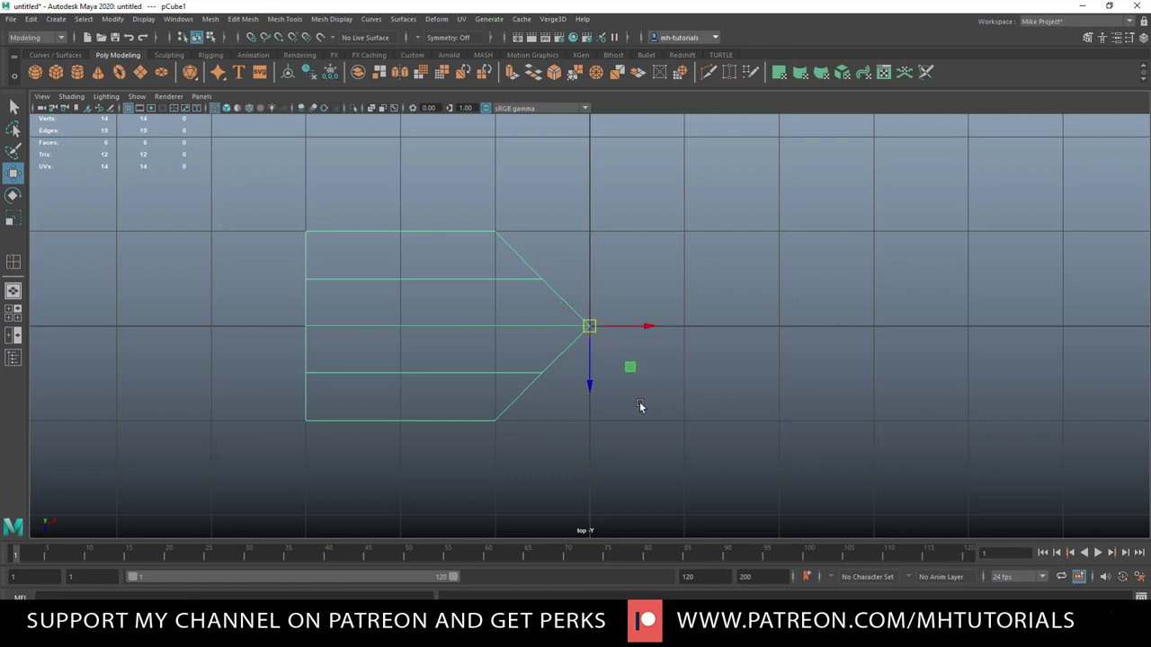
key(ctrl+d)
- Rotate the duplicate 90° about Y and repeat the copy twice for the remaining arms
key(e)
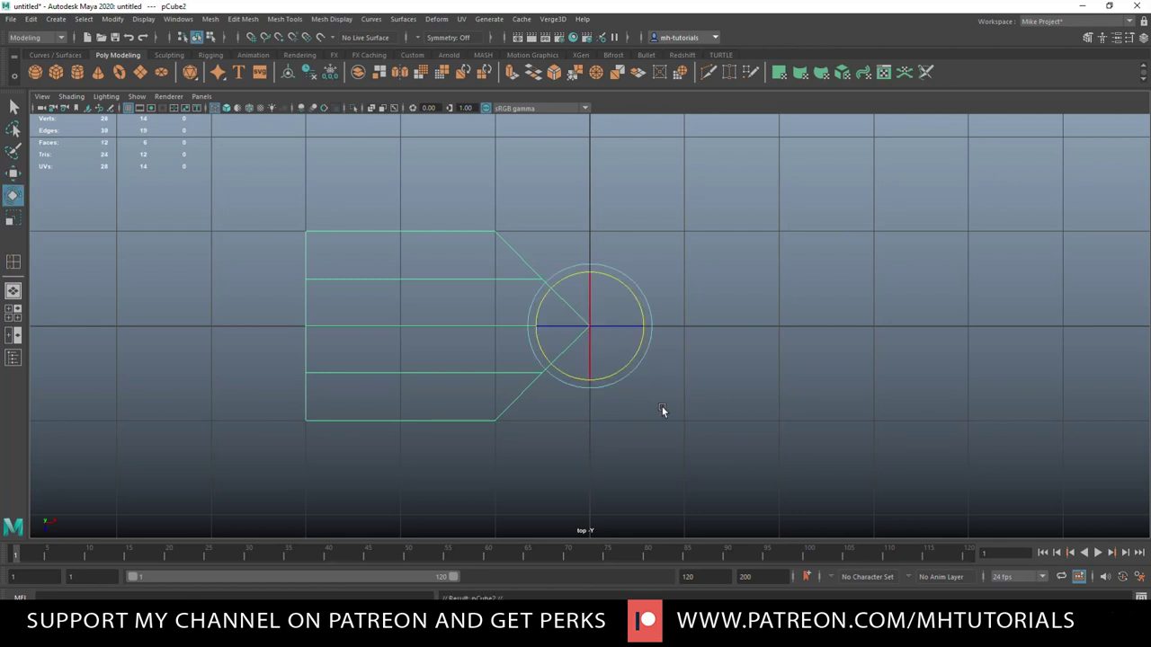
drag(617, 284, 681, 315)
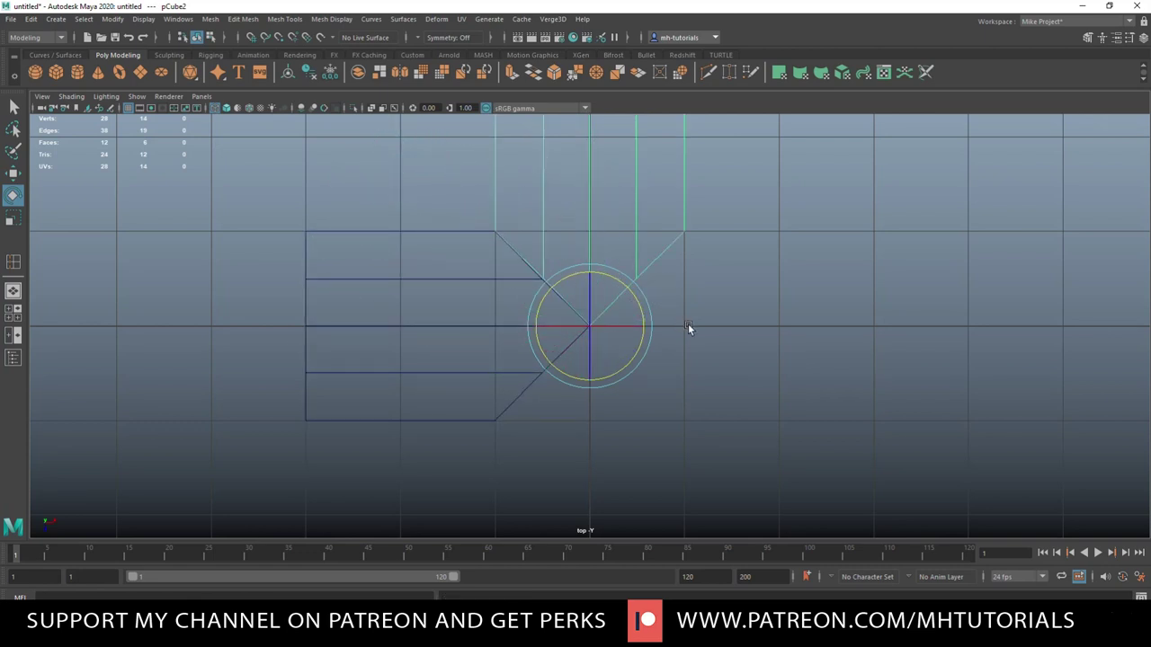
key(shift+d)
key(shift+d)
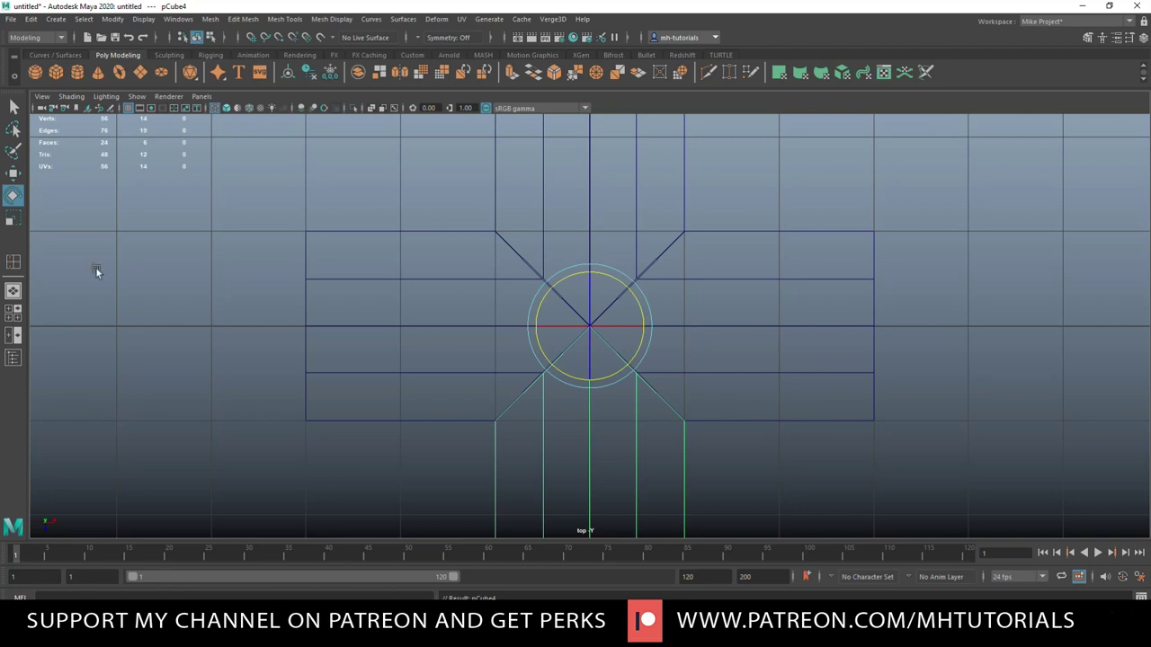
- Orbit around the finished four-arm cross vault, including its underside, in perspective
click(14, 313)
key(space)
click(847, 348)
alt+drag(821, 362, 874, 437)
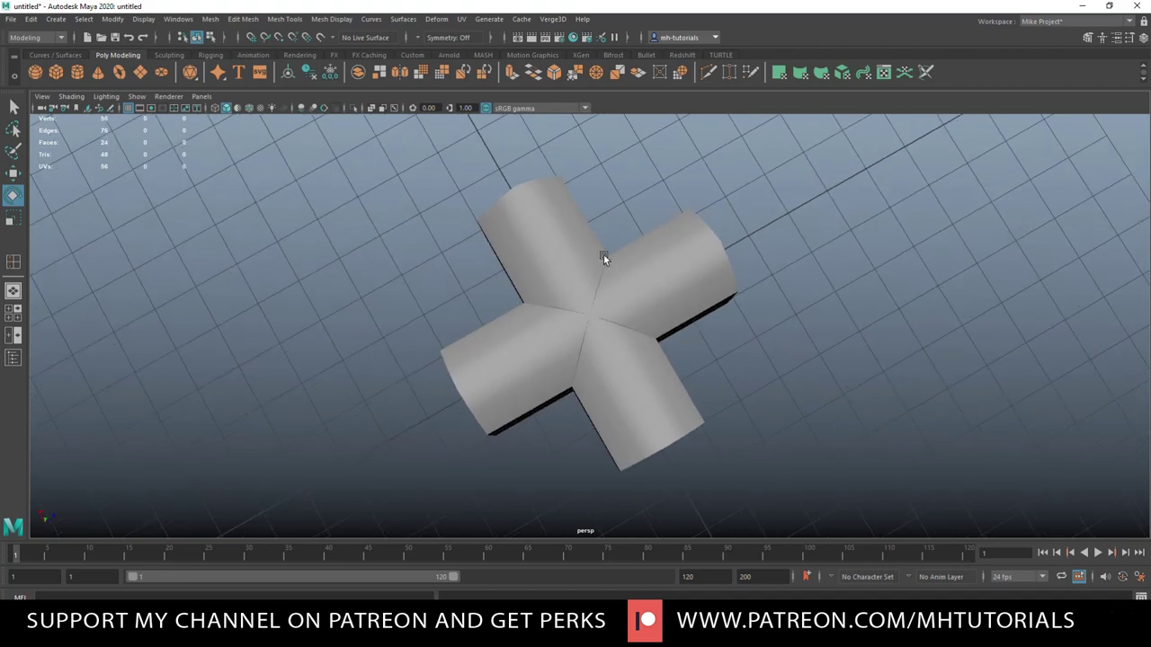
alt+drag(671, 365, 783, 350)
alt+drag(676, 314, 796, 286)
click(286, 18)
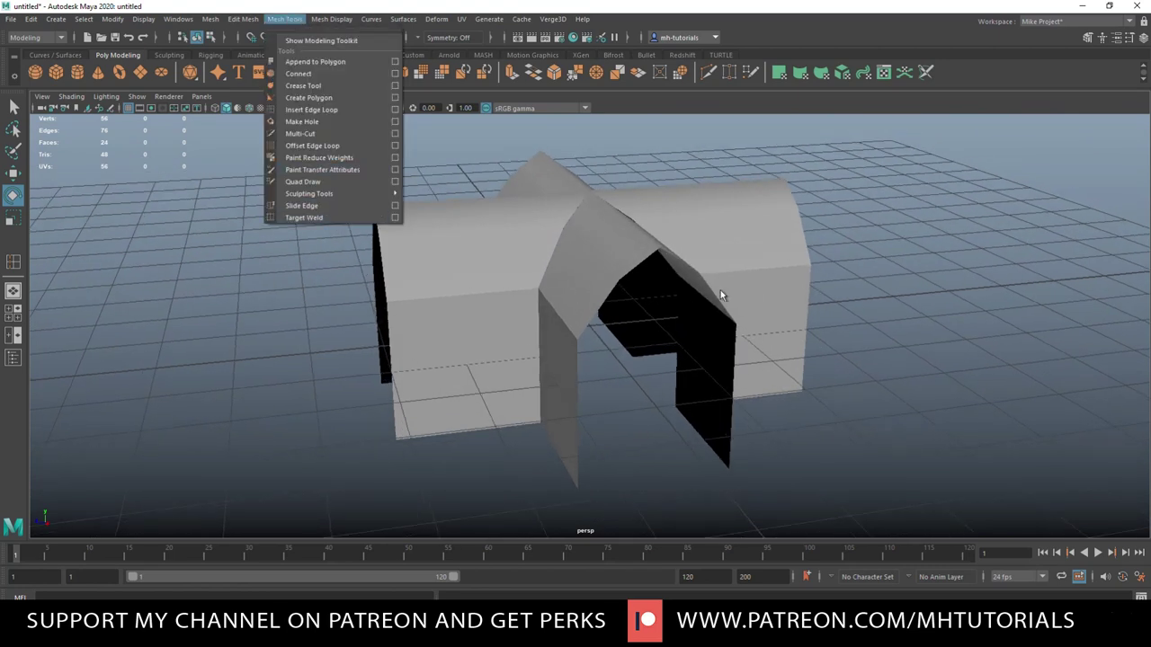
- Select all four arm pieces and combine them into one mesh, pCube5
right_drag(760, 202, 798, 176)
drag(353, 149, 852, 438)
click(210, 18)
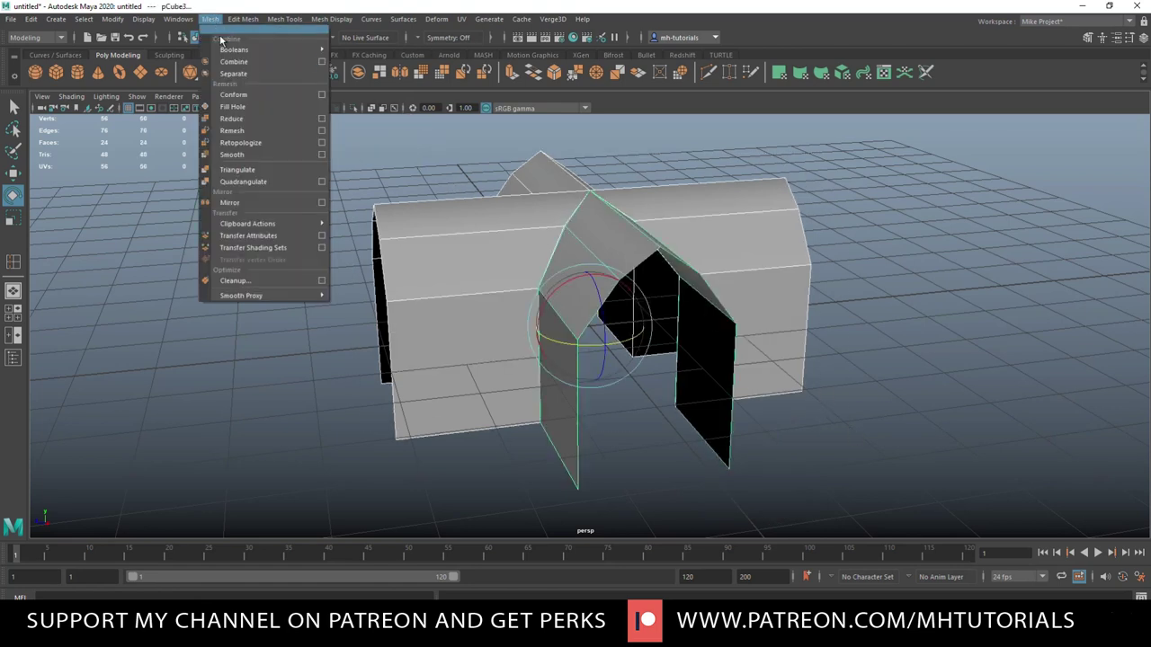
click(242, 65)
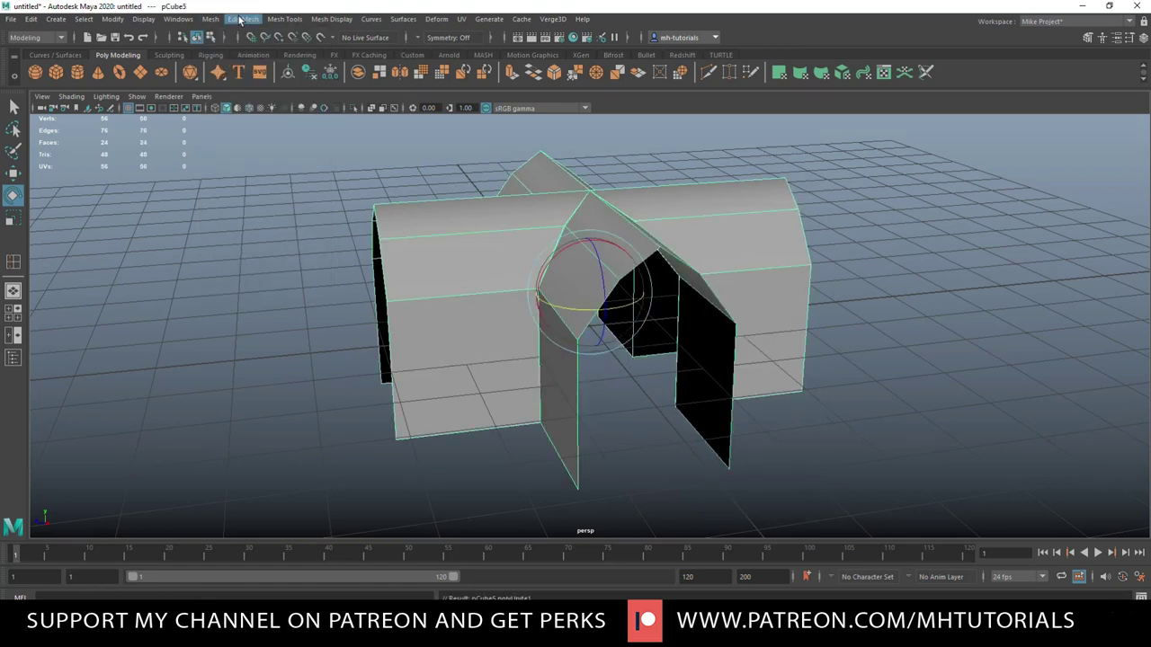
- Reset the Target Weld tool's options to defaults so it merges to Center
click(240, 19)
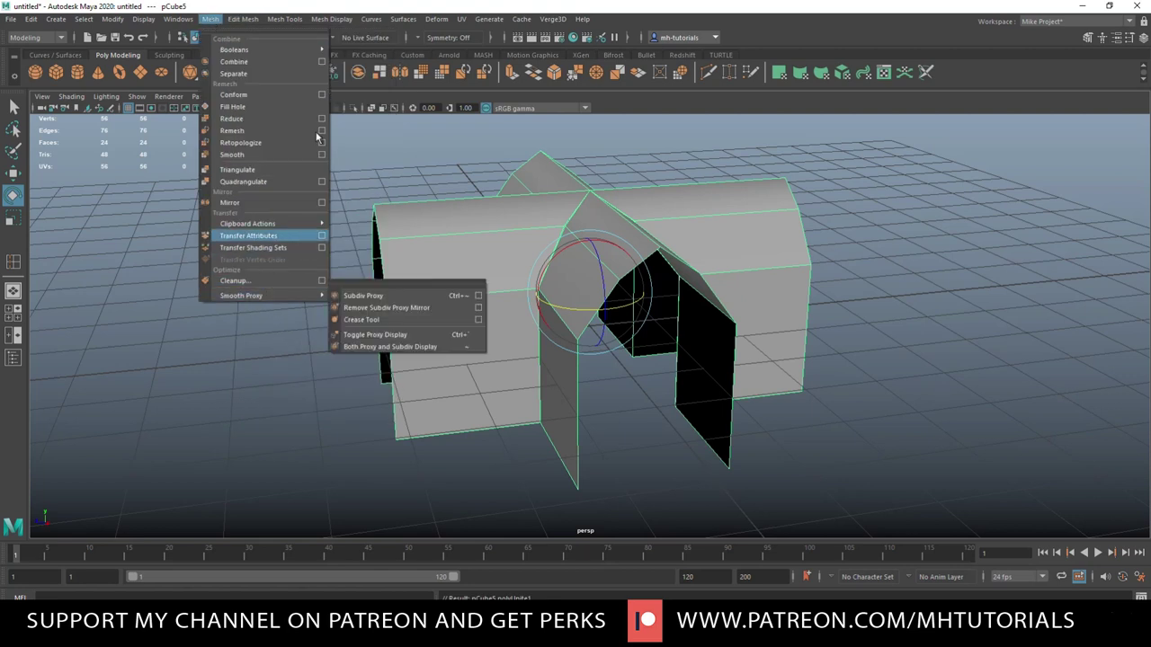
key(Escape)
click(286, 19)
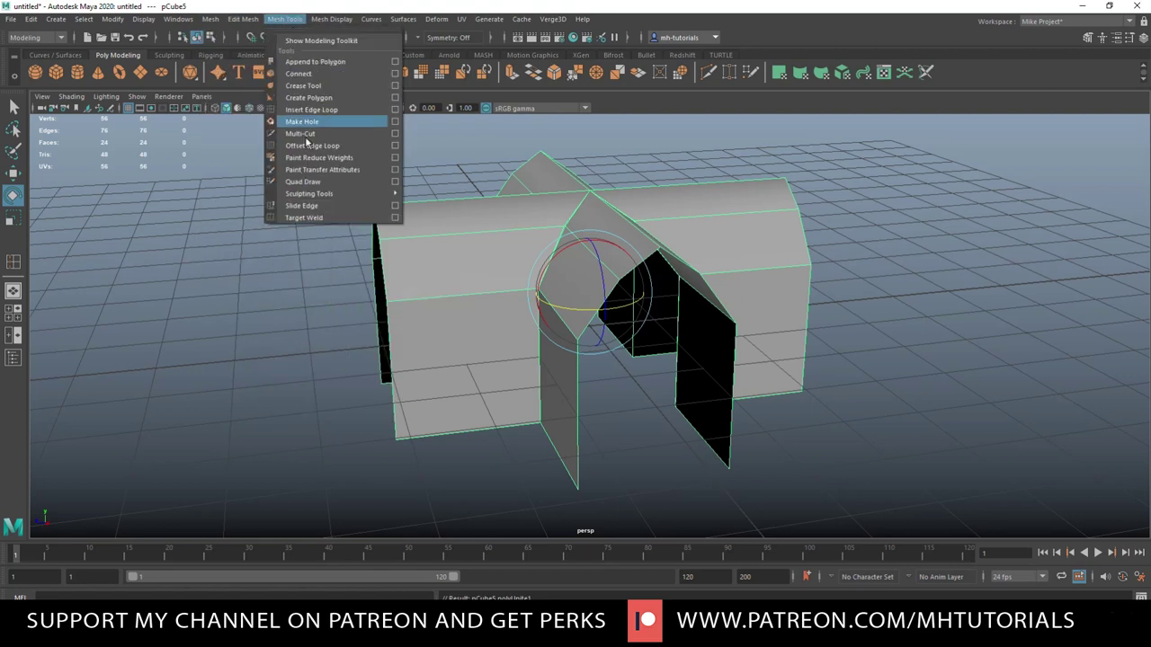
click(399, 222)
click(333, 158)
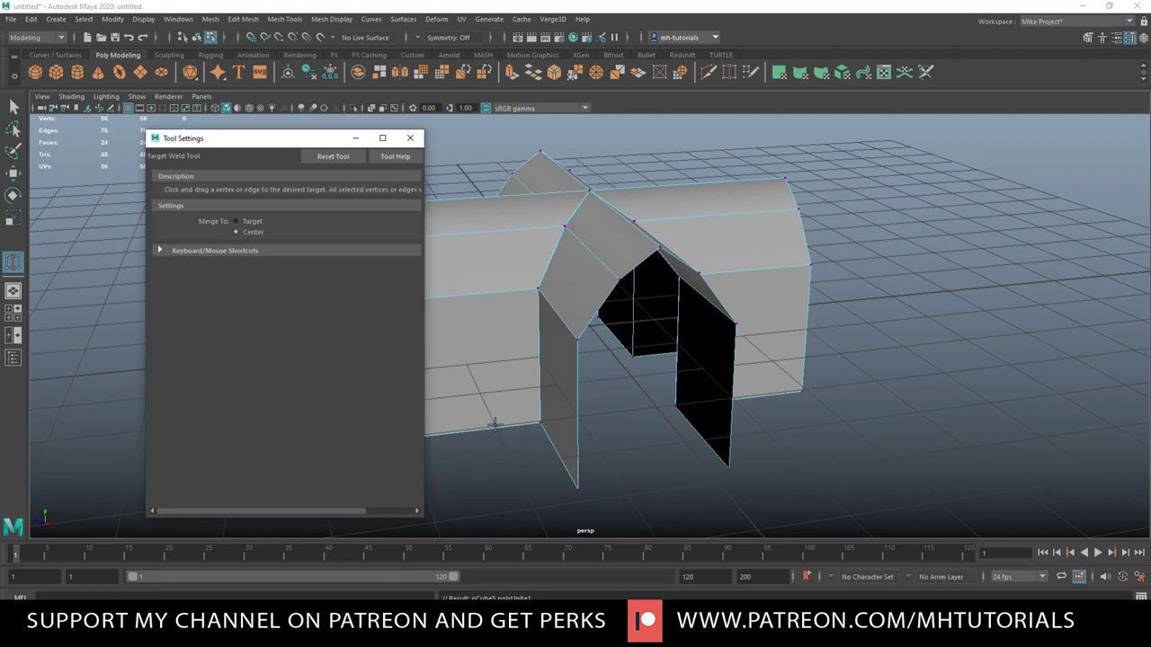
- Target-weld the doubled vertices on the cross's centre seams onto their neighbours
alt+drag(492, 421, 496, 428)
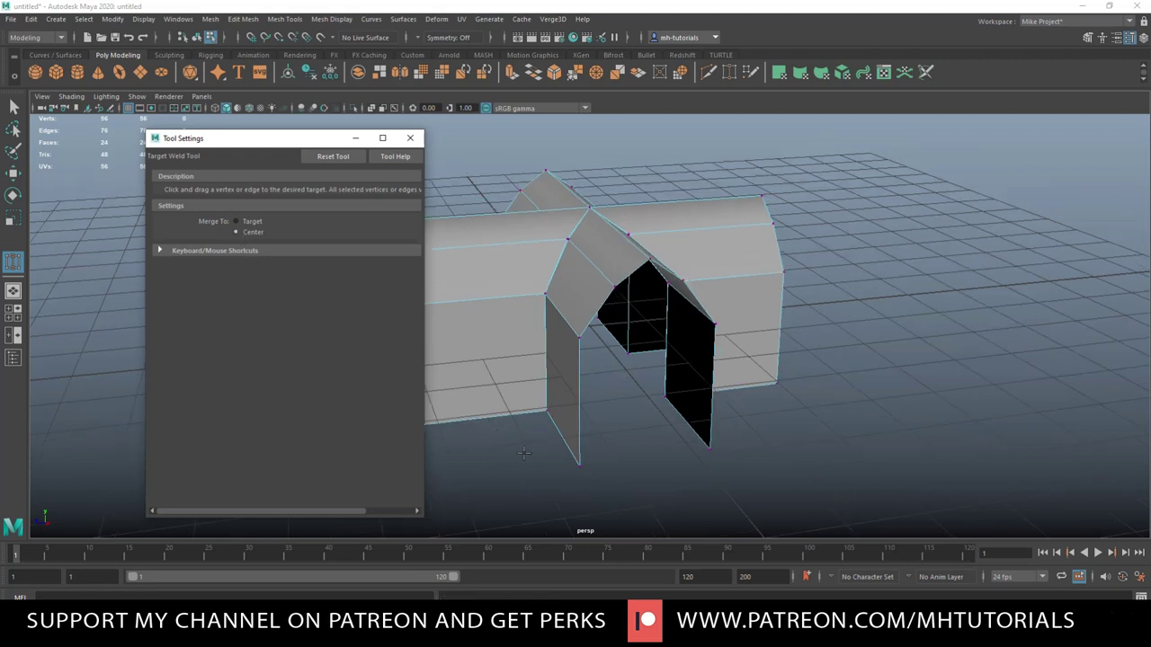
alt+drag(614, 425, 666, 428)
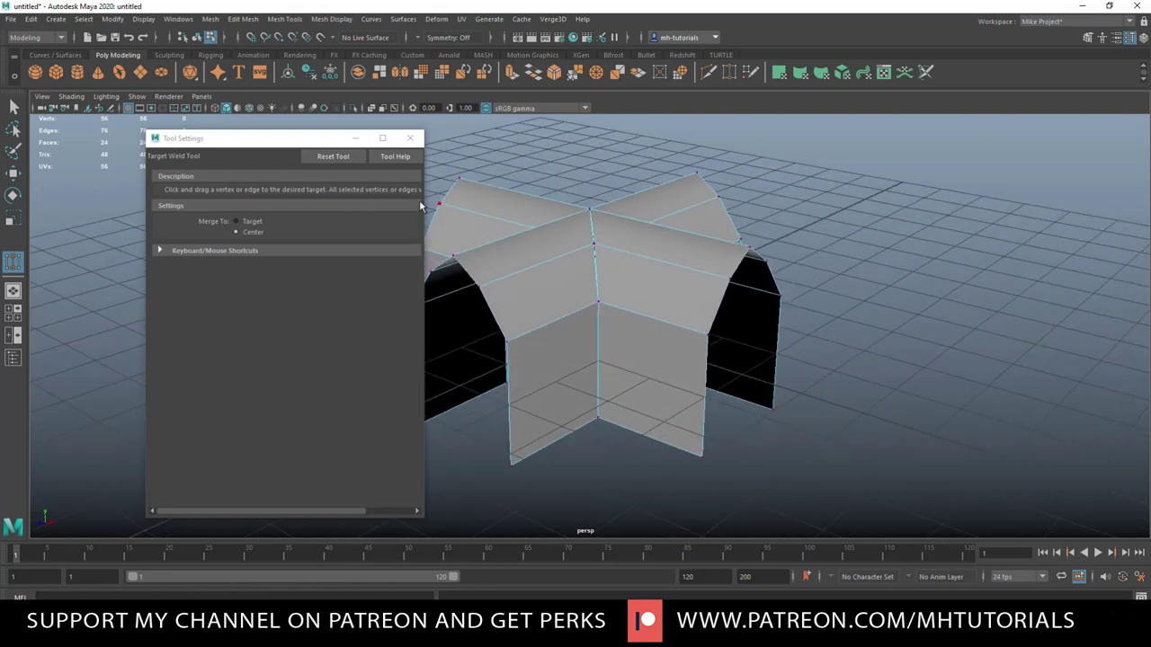
scroll(574, 447, up, 2)
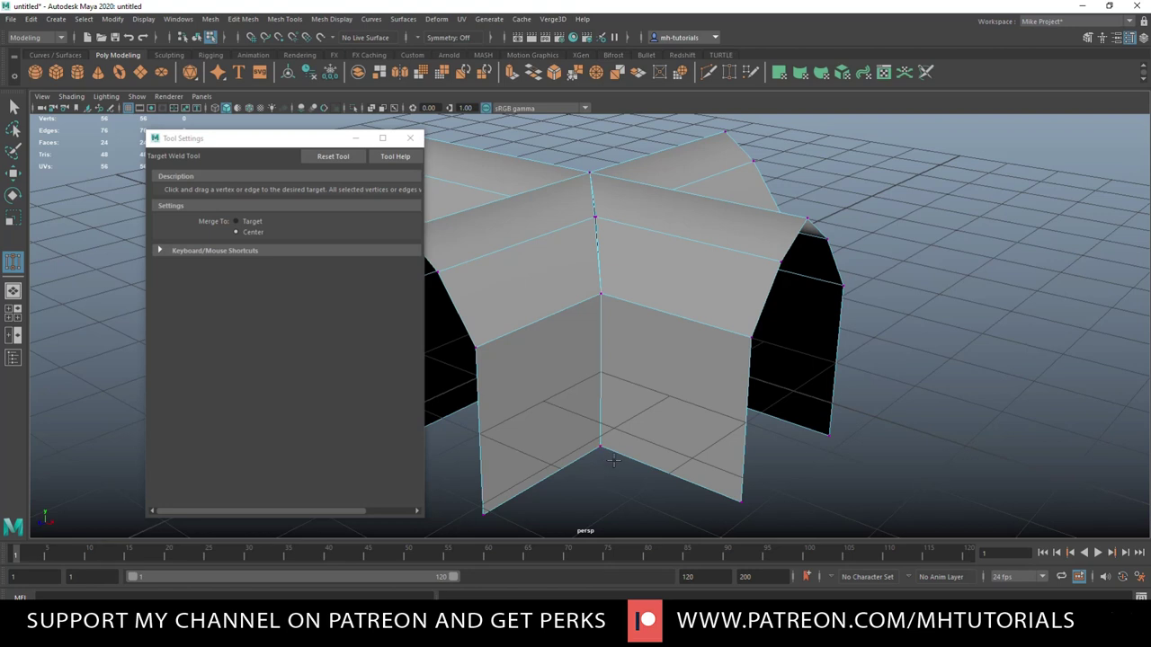
alt+drag(711, 412, 721, 446)
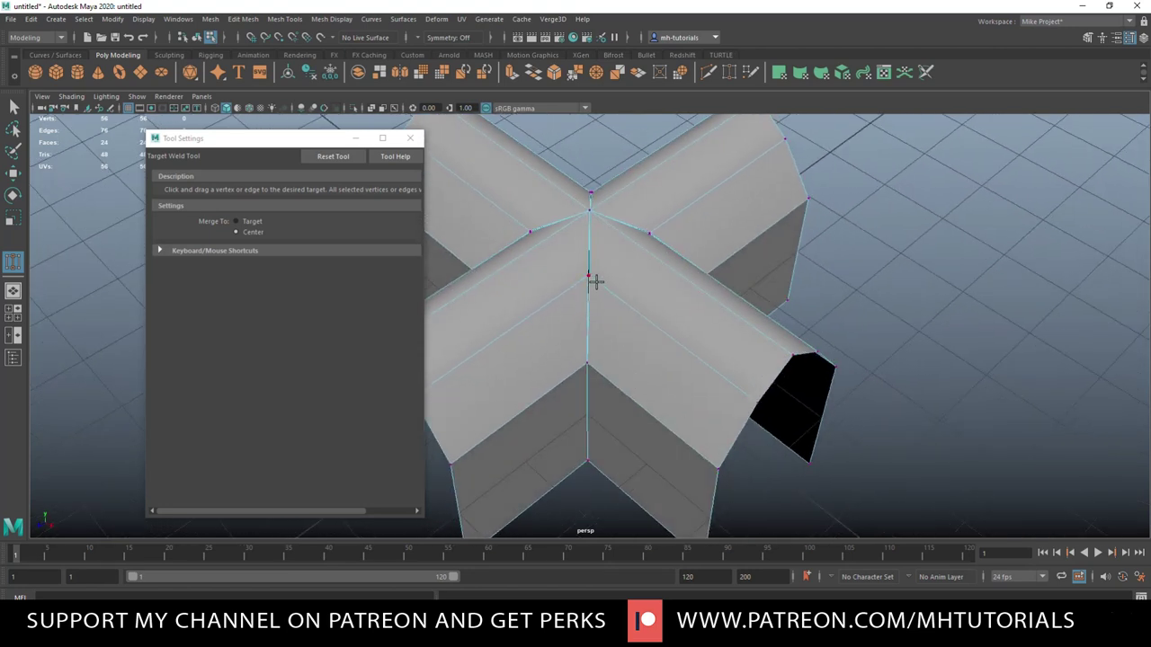
alt+drag(606, 293, 593, 263)
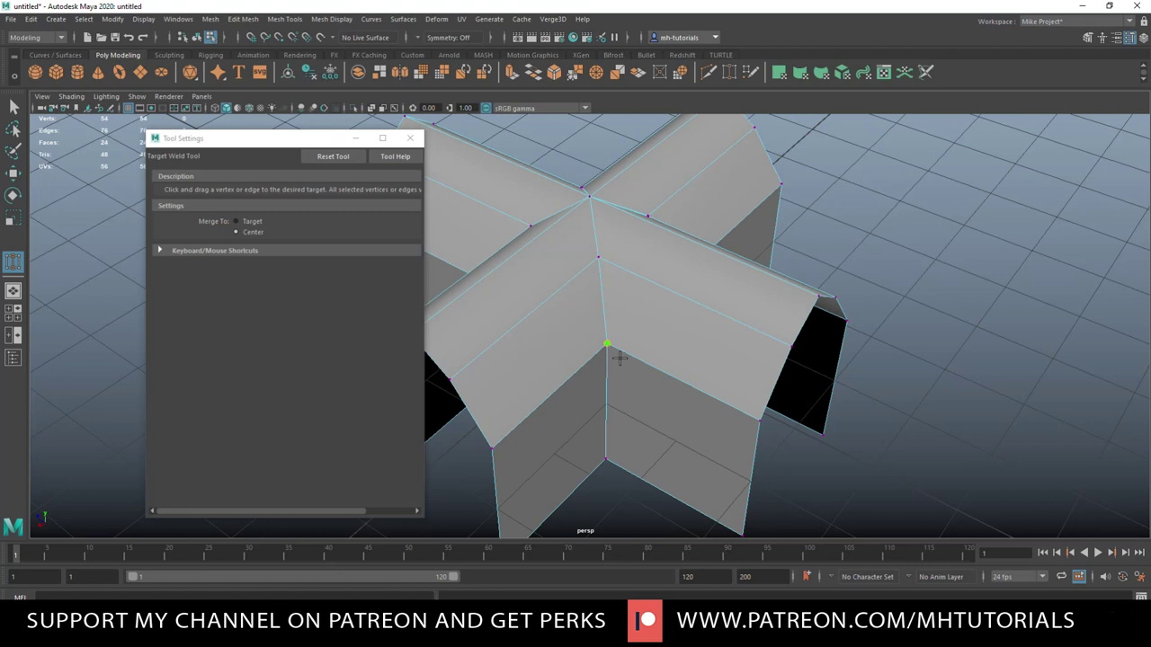
drag(621, 484, 621, 487)
alt+drag(621, 486, 649, 376)
drag(601, 263, 620, 367)
drag(626, 485, 620, 483)
alt+drag(620, 483, 579, 212)
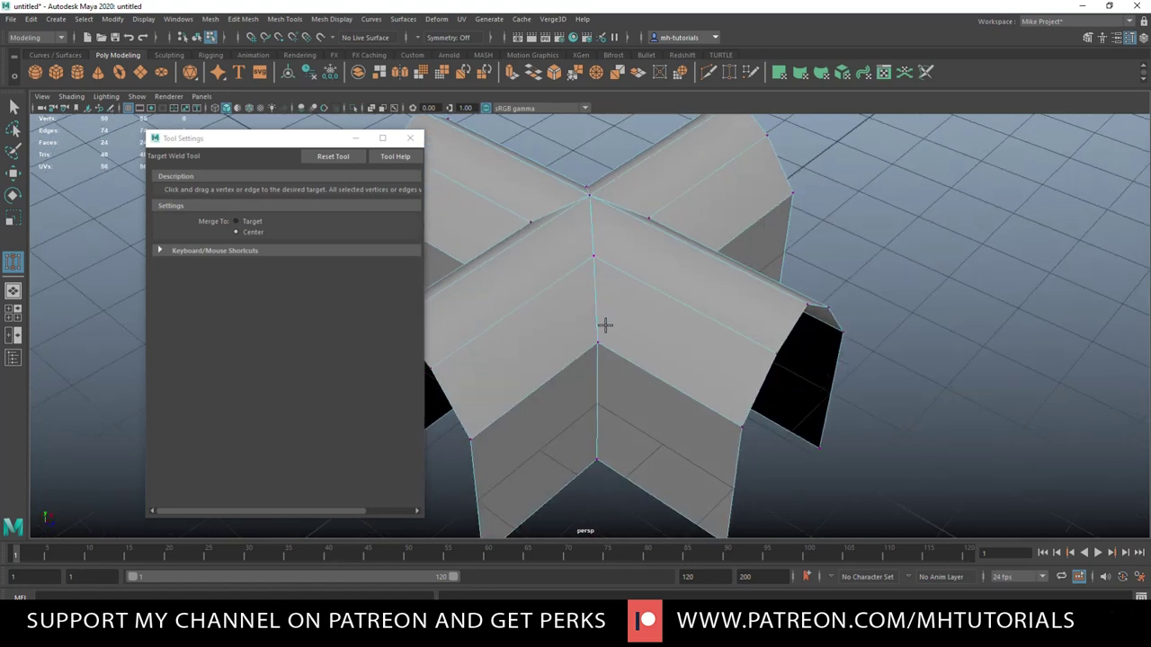
click(596, 460)
alt+drag(869, 292, 945, 252)
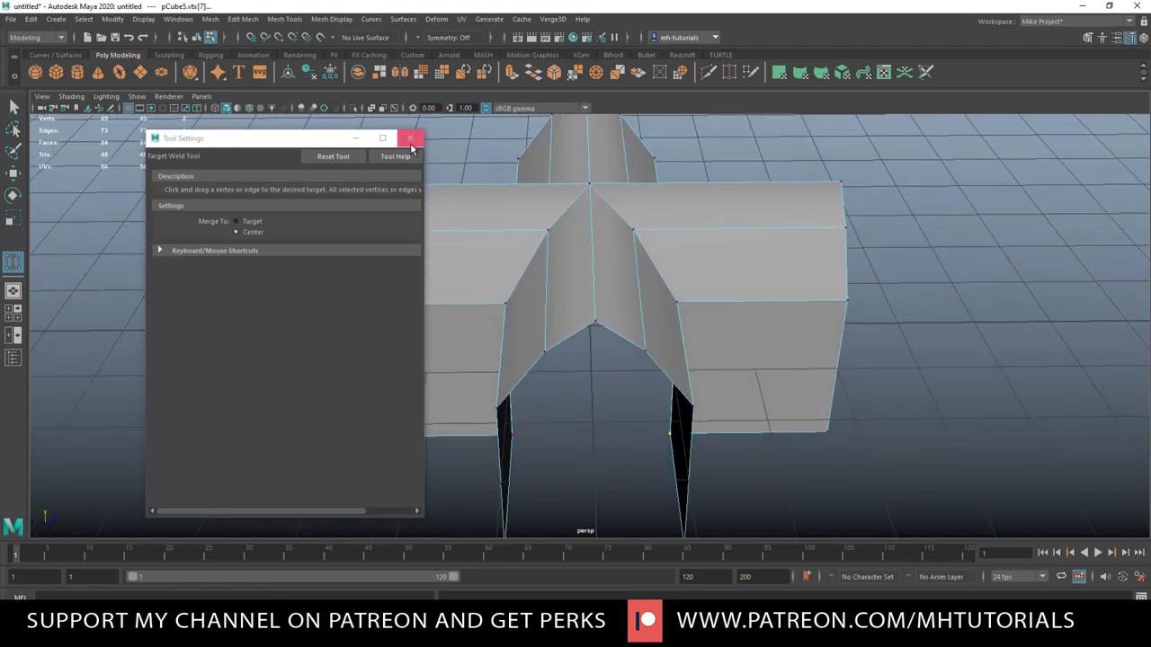
- Close the Target Weld settings and return pCube5 to Object Mode
click(410, 137)
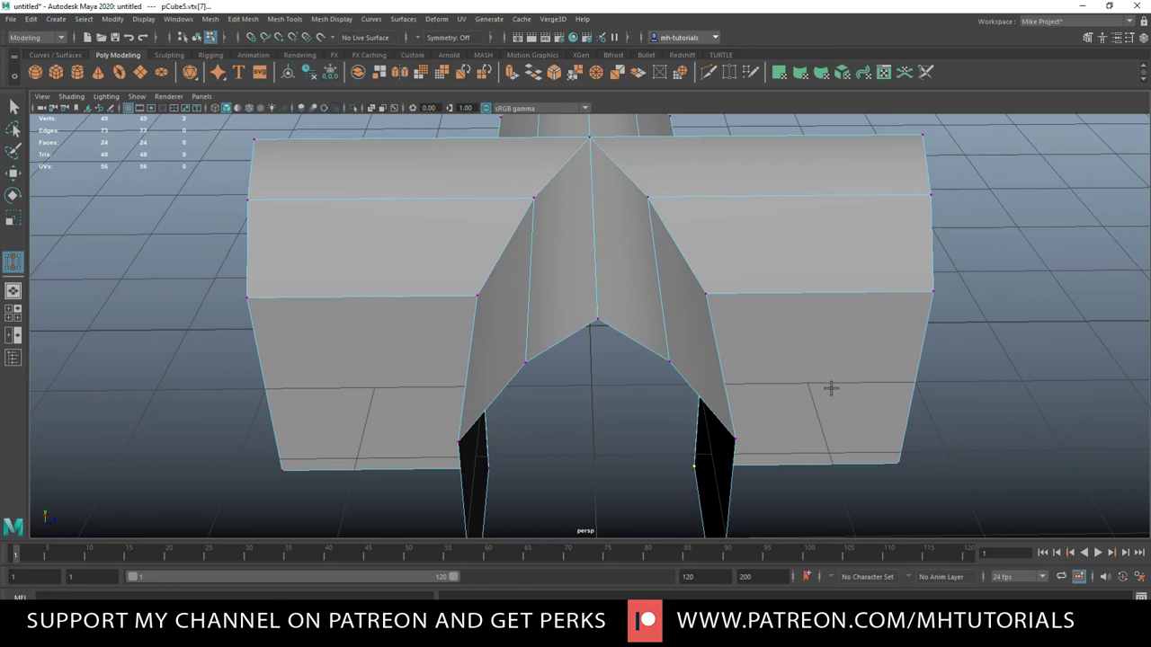
scroll(810, 398, down, 4)
alt+drag(814, 401, 808, 376)
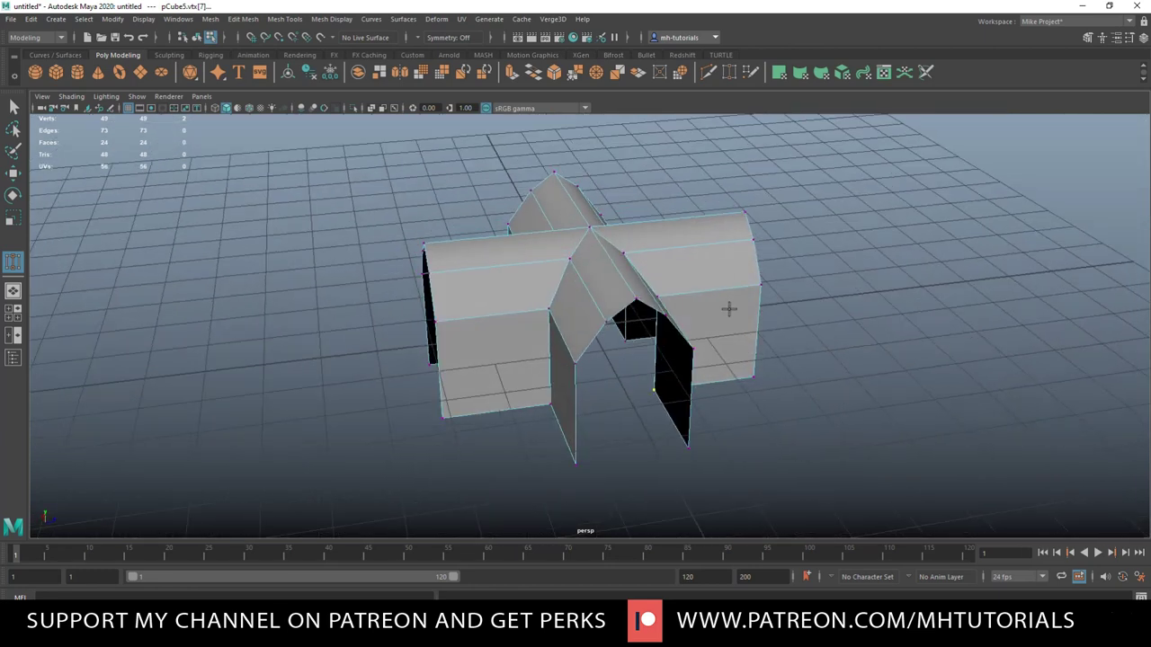
key(q)
right_drag(680, 239, 733, 226)
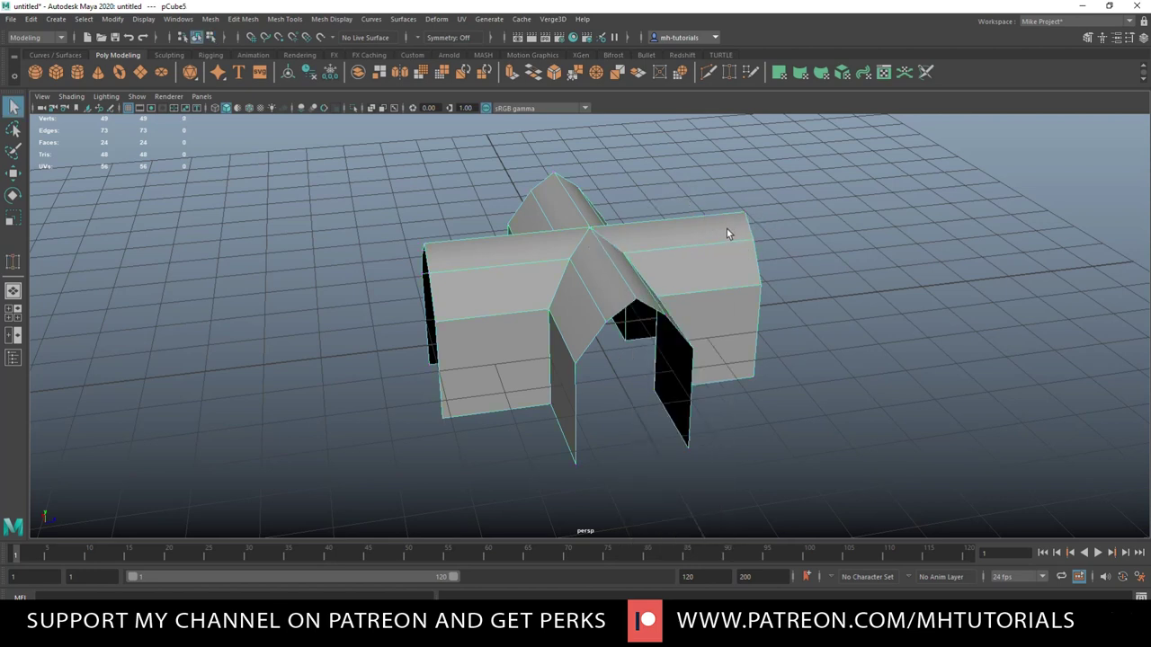
- Turn on smooth preview and orbit around the cross to check the centre gap
key(3)
alt+drag(816, 286, 810, 312)
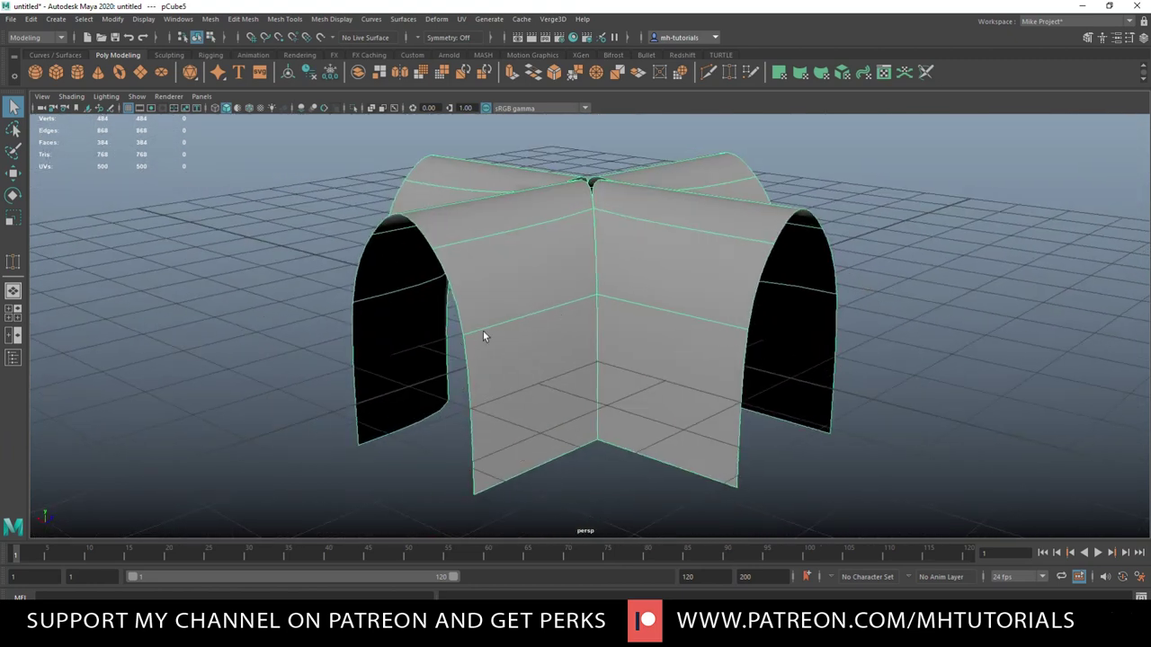
alt+drag(243, 337, 399, 329)
alt+drag(205, 297, 30, 290)
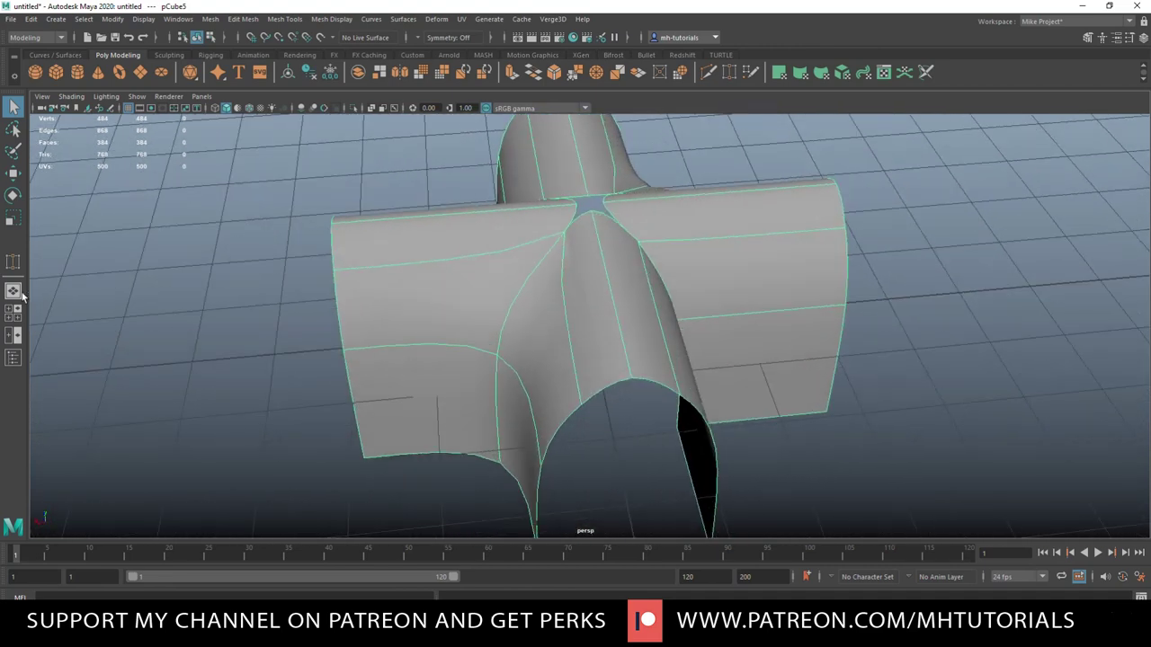
- Return to the blocky mesh and marquee-select all 49 vertices in Vertex mode
key(1)
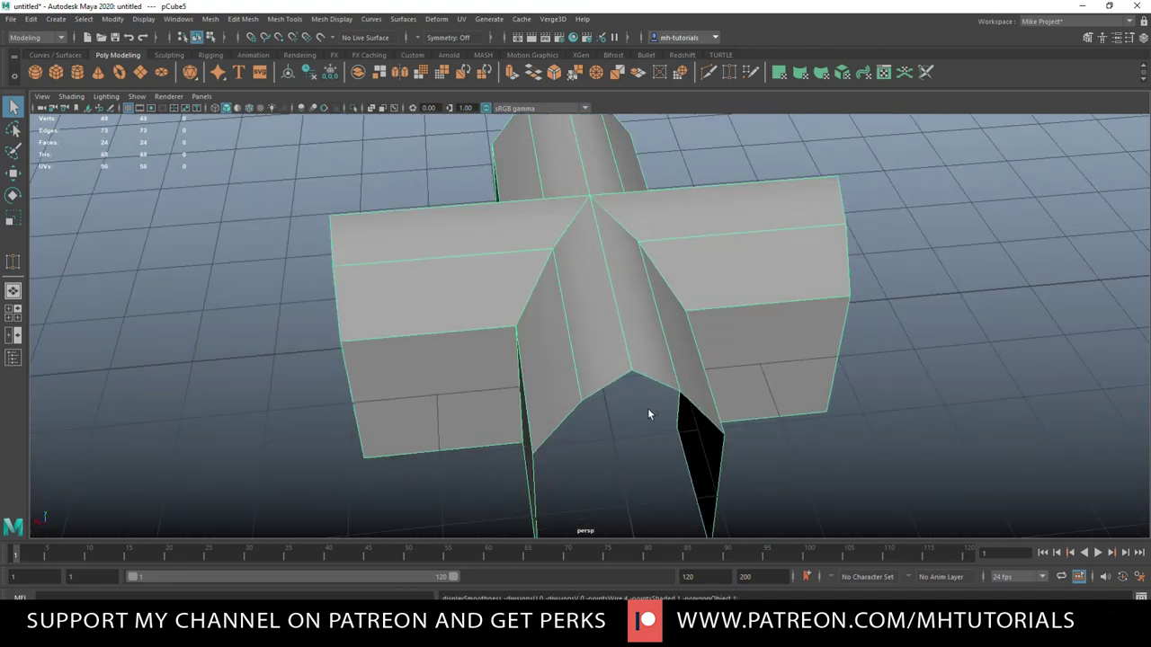
alt+drag(648, 414, 661, 385)
right_drag(773, 199, 727, 193)
scroll(614, 288, down, 3)
drag(364, 188, 807, 469)
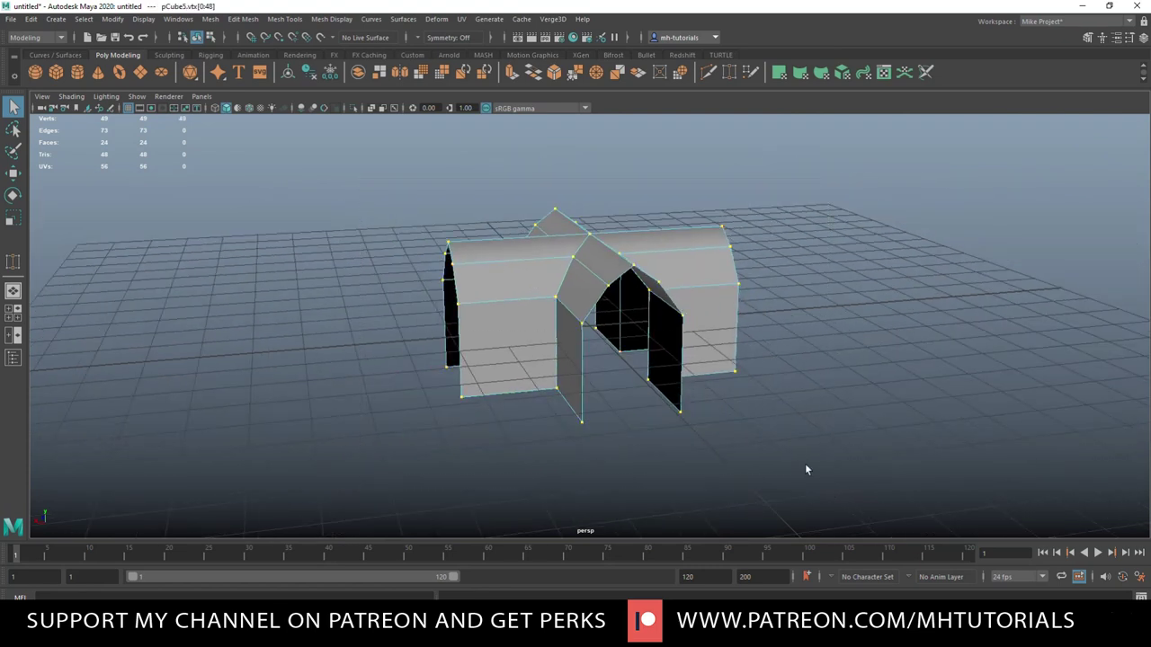
- Merge the selected overlapping vertices, adjusting the Merge Distance Threshold
click(242, 19)
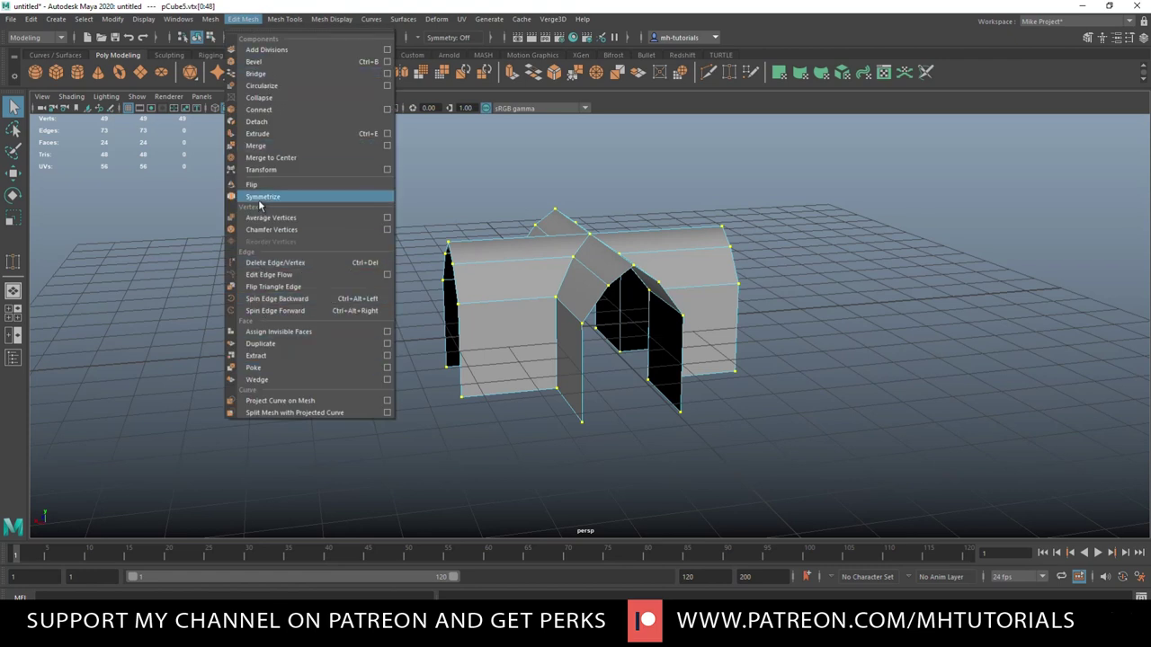
click(272, 147)
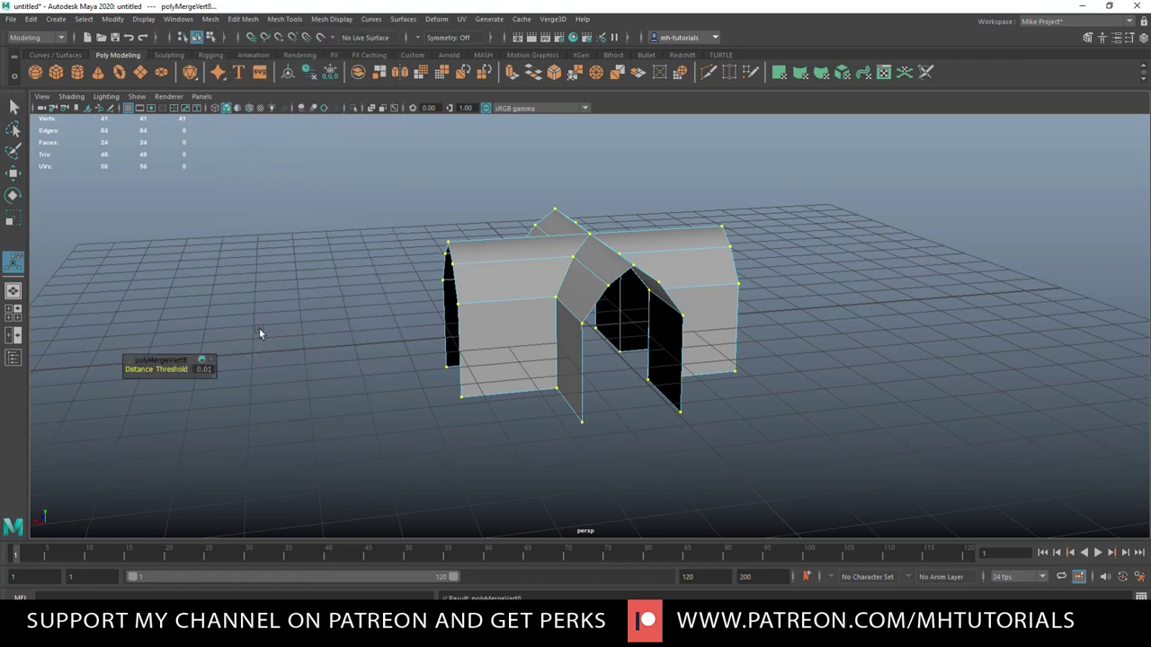
click(204, 370)
key(q)
- Switch to Object Mode and preview pCube5 smoothed as a 384-face rounded cross vault
right_drag(713, 268, 741, 258)
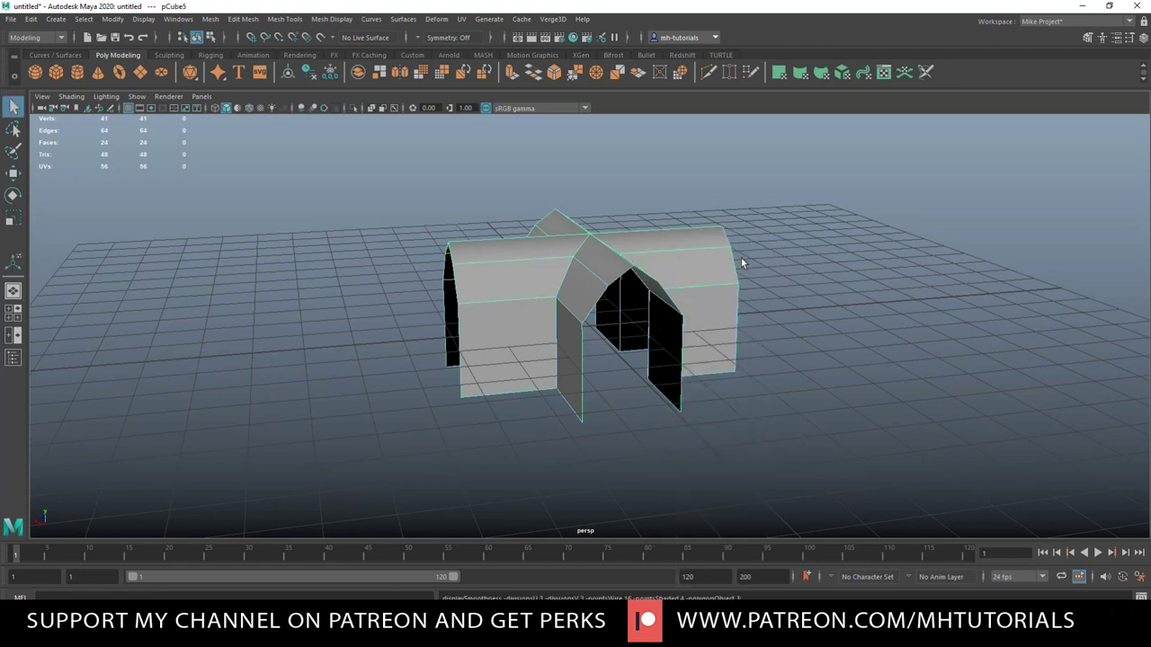
key(3)
alt+drag(777, 267, 818, 321)
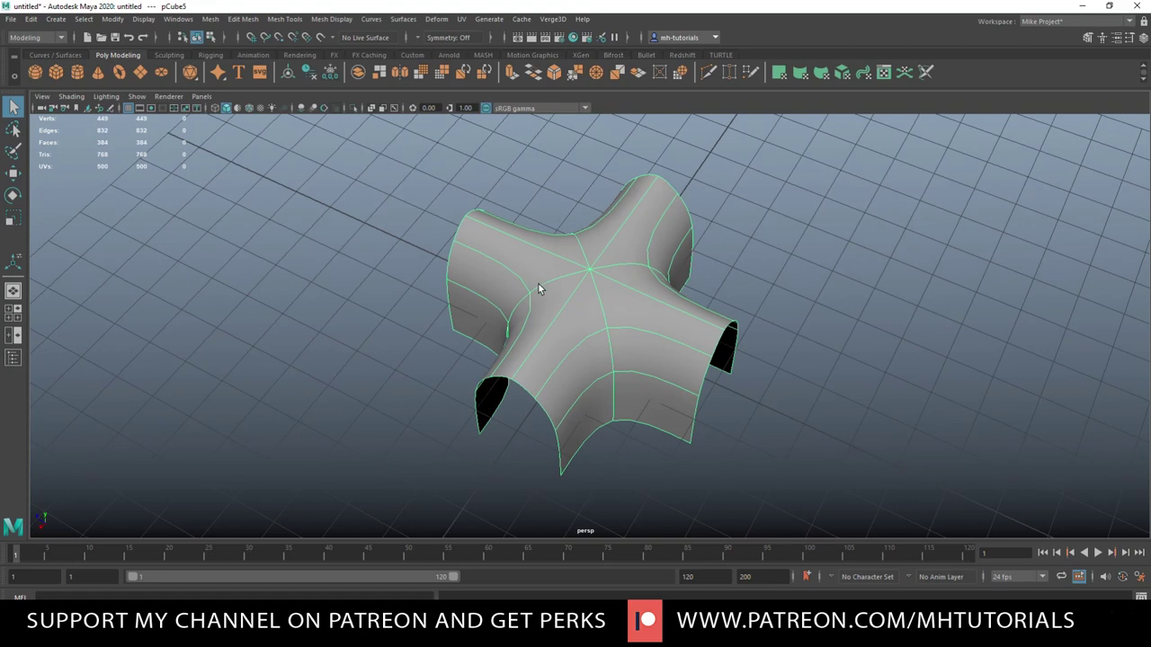
alt+drag(331, 351, 663, 317)
alt+drag(658, 321, 664, 324)
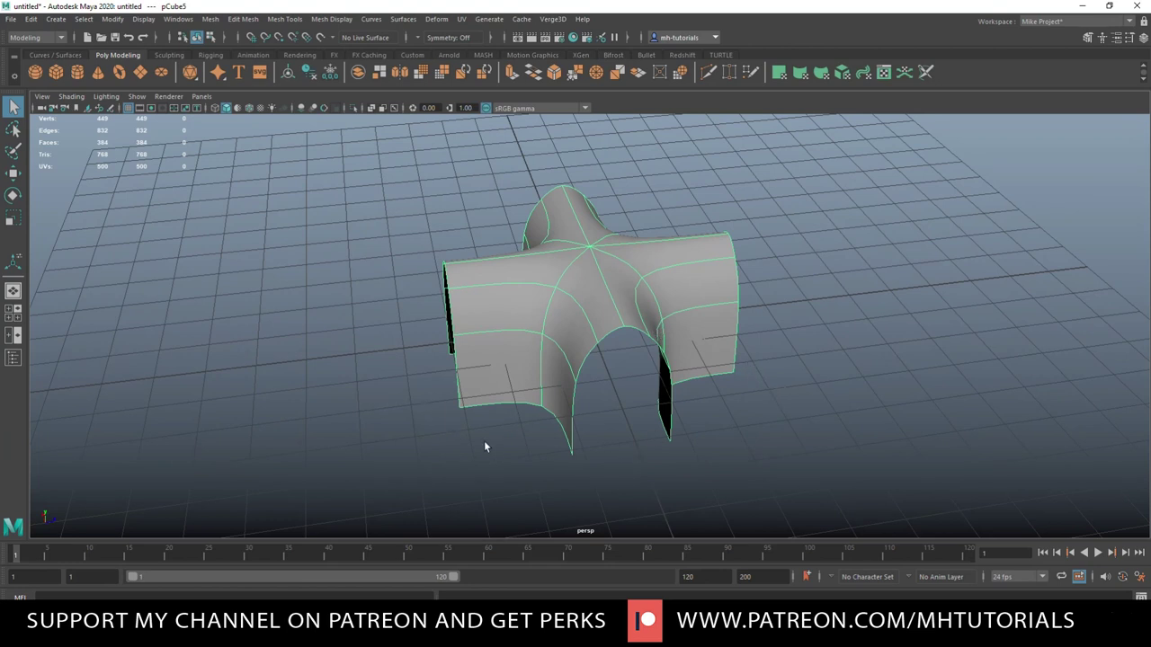
- Start the Insert Edge Loop Tool on the blocky cage with Equal distance from edge
key(ctrl+shift+x)
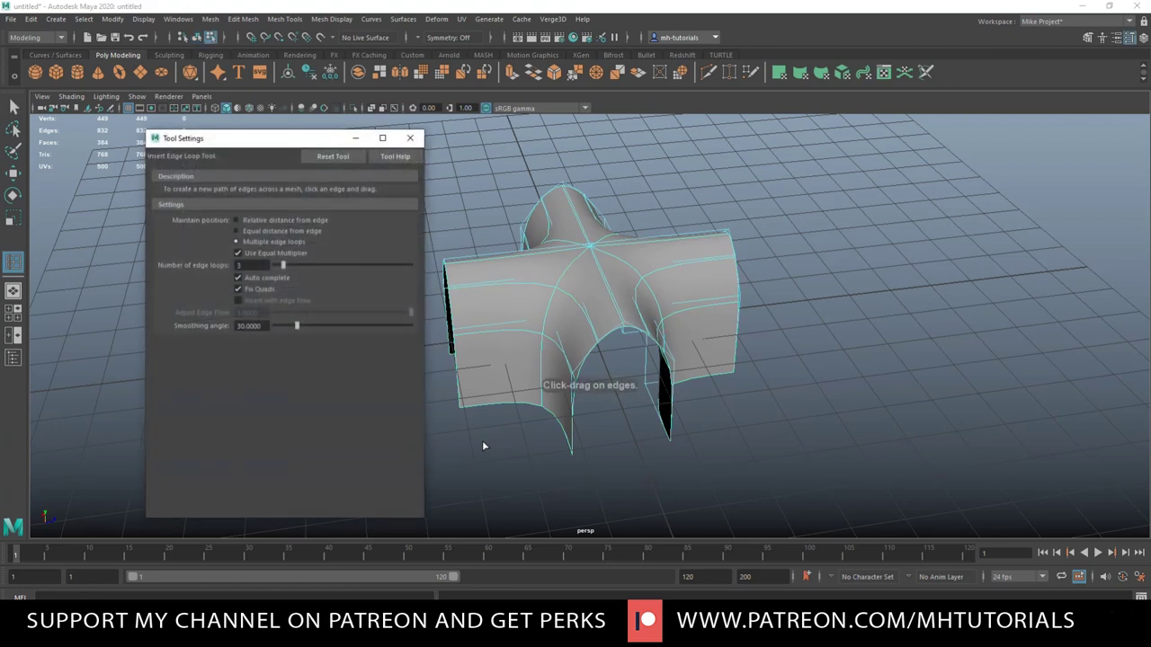
key(1)
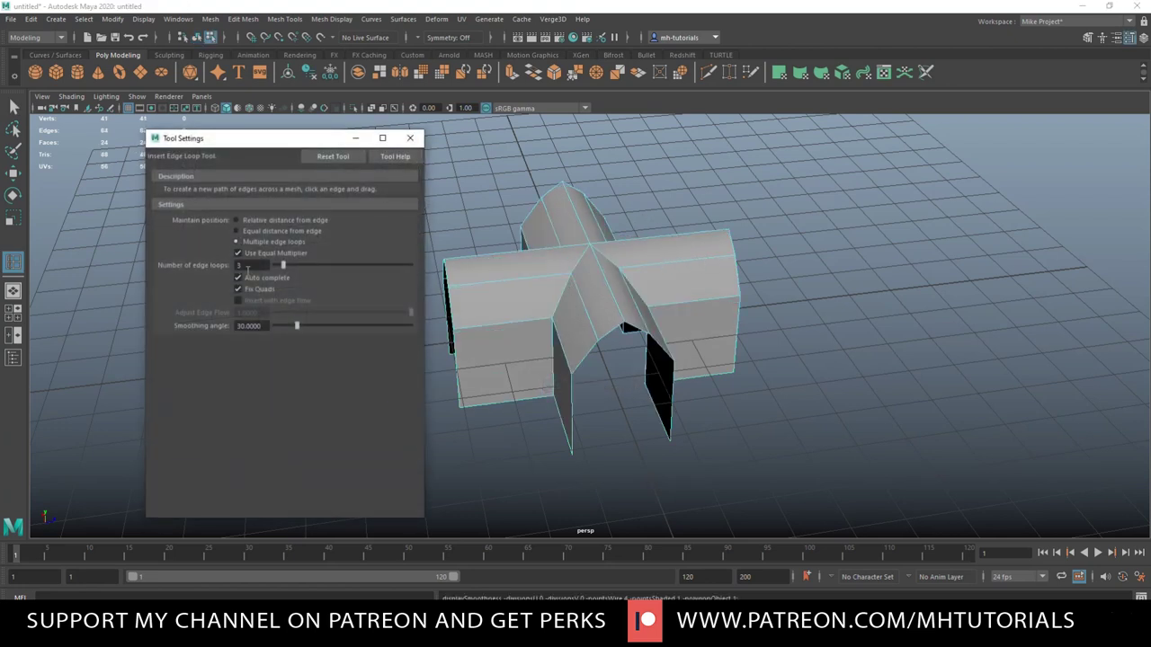
click(237, 231)
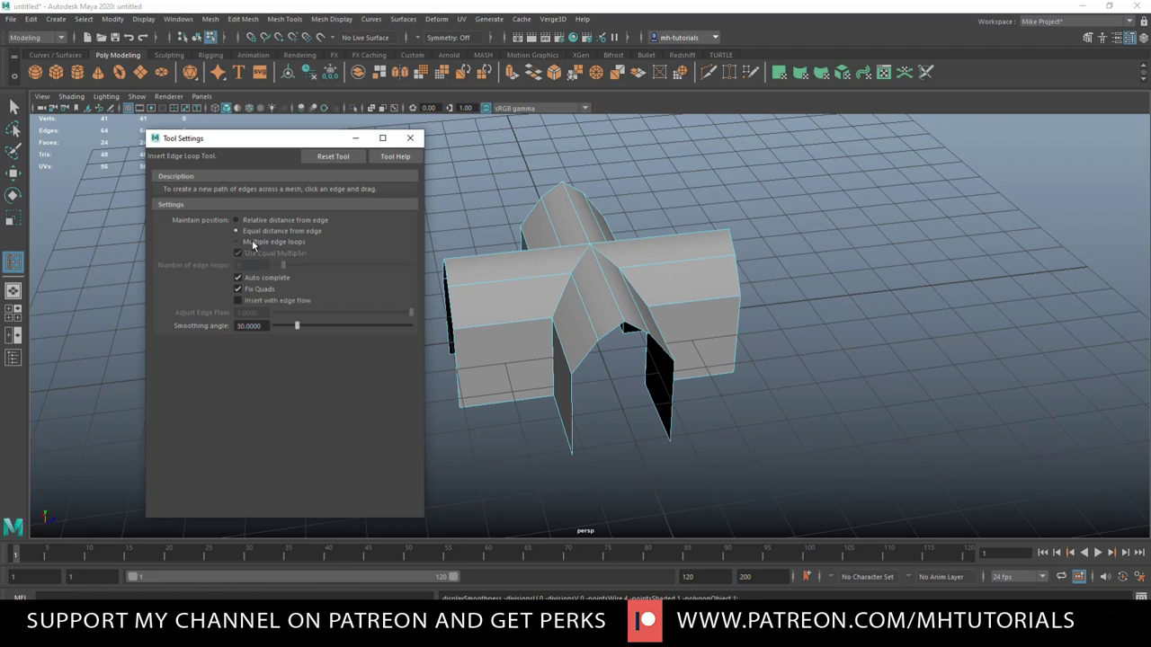
click(410, 137)
scroll(454, 386, up, 3)
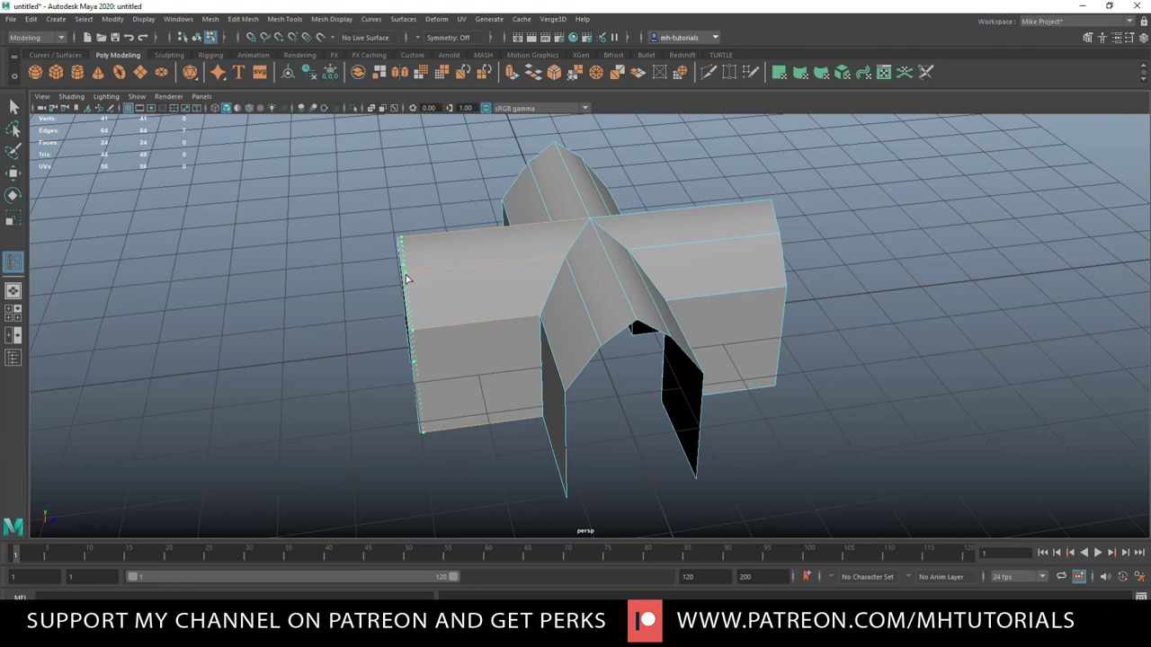
- Insert several edge loops across the left arm of the cross
click(405, 279)
alt+drag(417, 359, 434, 310)
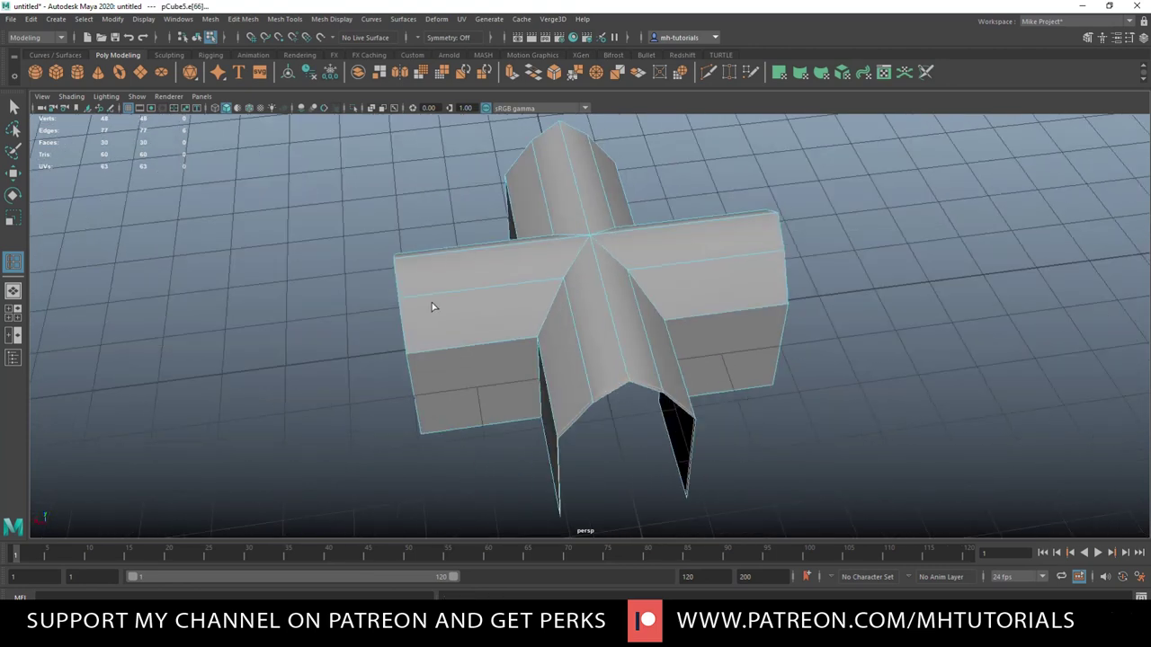
click(403, 304)
alt+drag(404, 306, 410, 310)
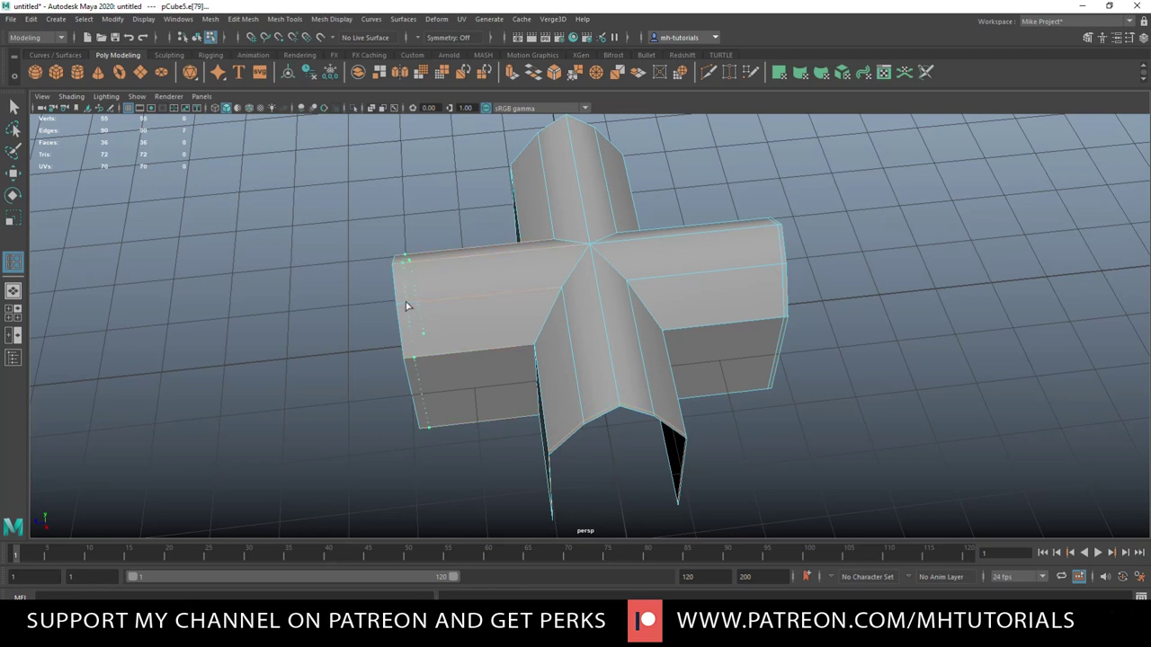
click(402, 311)
alt+drag(402, 311, 415, 338)
click(405, 297)
alt+drag(404, 296, 426, 392)
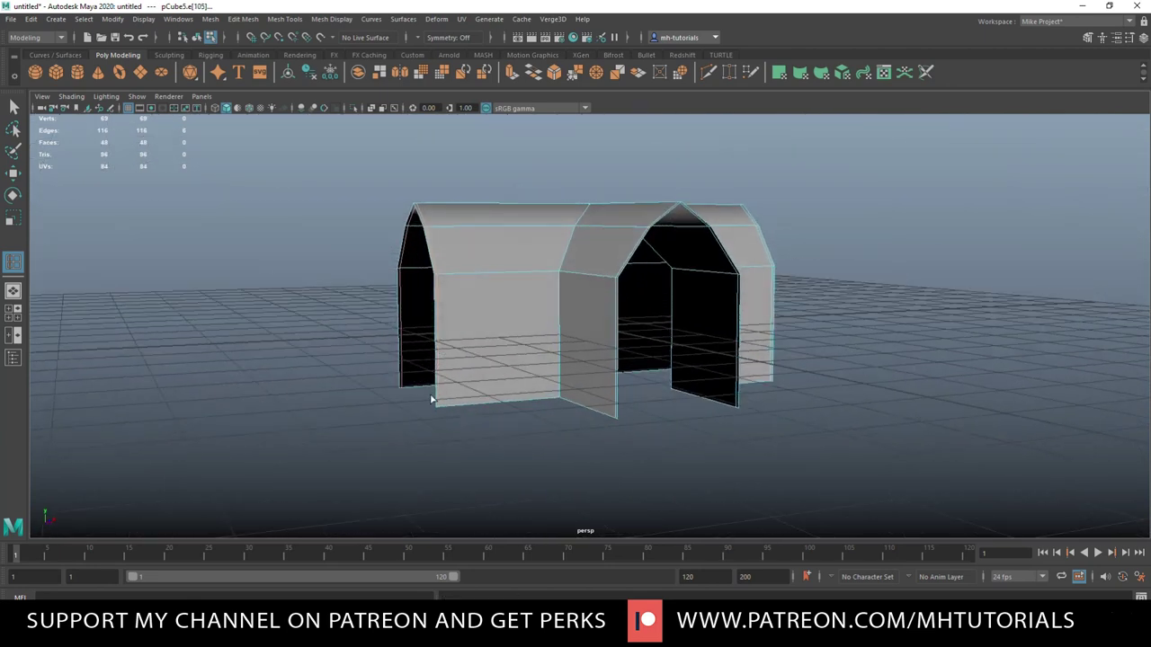
- Add edge loops across the front arm and exit the tool, reaching 64 faces
click(439, 403)
alt+drag(439, 404, 554, 431)
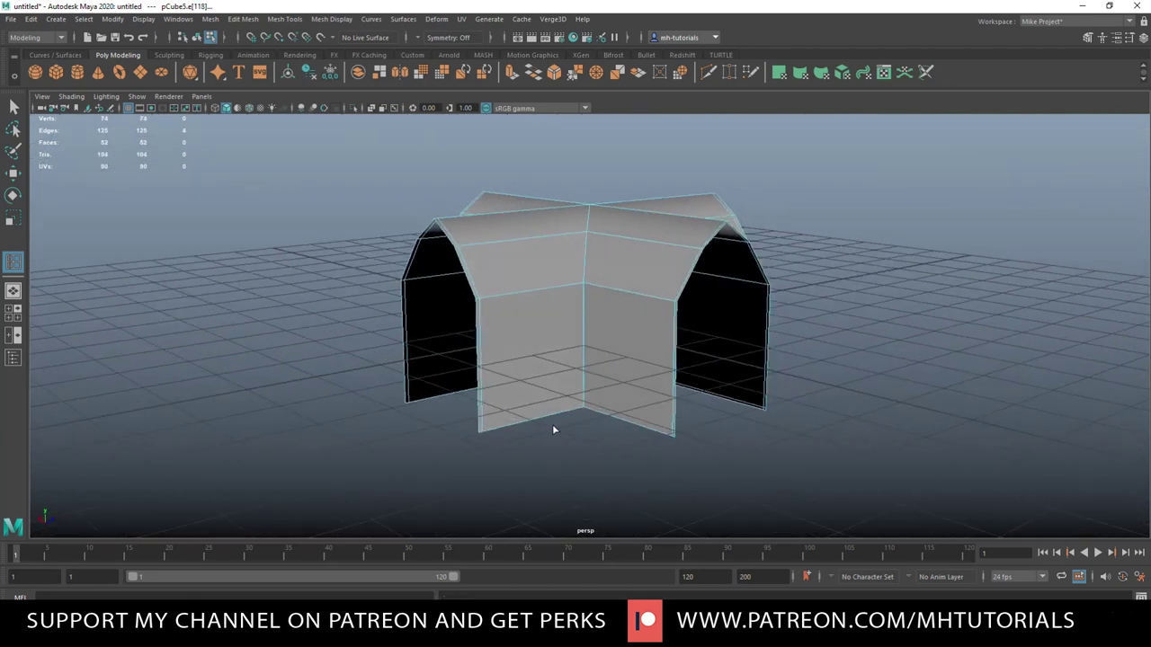
click(479, 431)
mouse_move(479, 429)
alt+mouse_down()
mouse_move(513, 431)
mouse_move(477, 422)
alt+mouse_up()
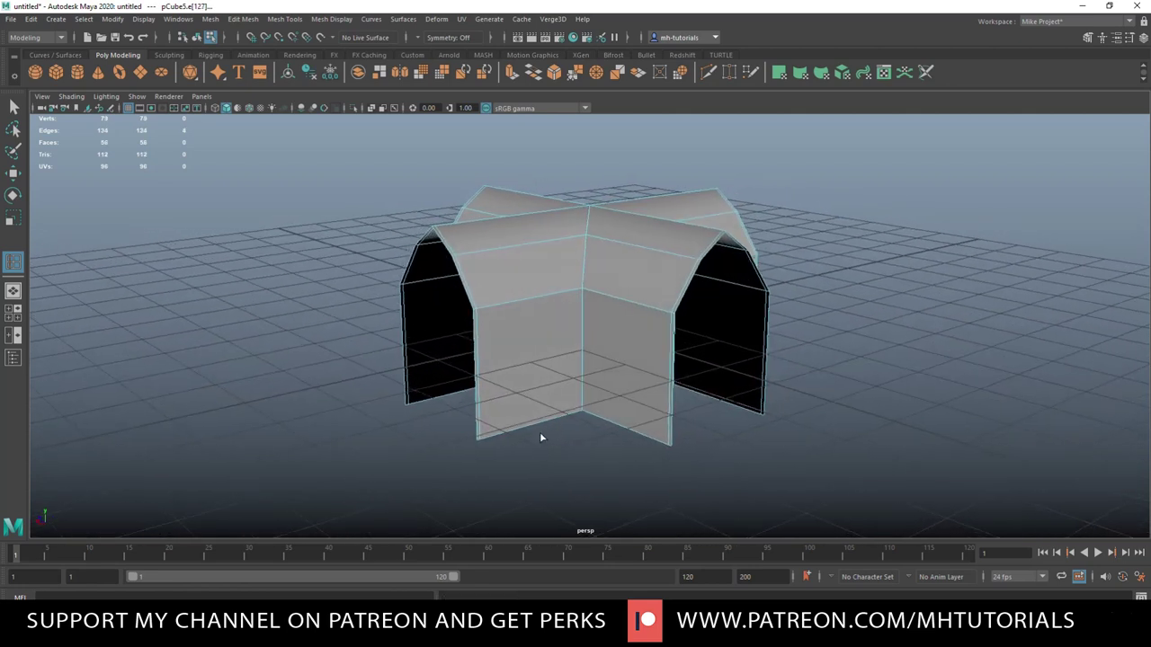
click(478, 437)
mouse_move(467, 441)
alt+mouse_down()
mouse_move(488, 441)
mouse_move(480, 429)
alt+mouse_up()
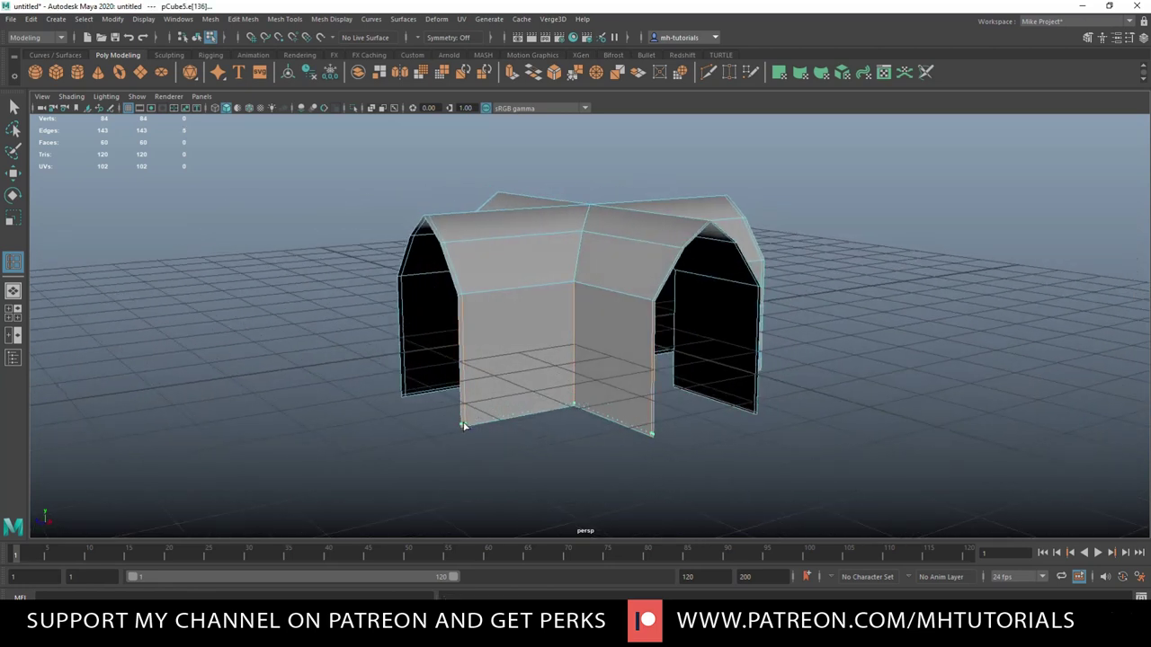
click(464, 425)
alt+drag(464, 425, 578, 458)
key(q)
alt+drag(670, 422, 612, 380)
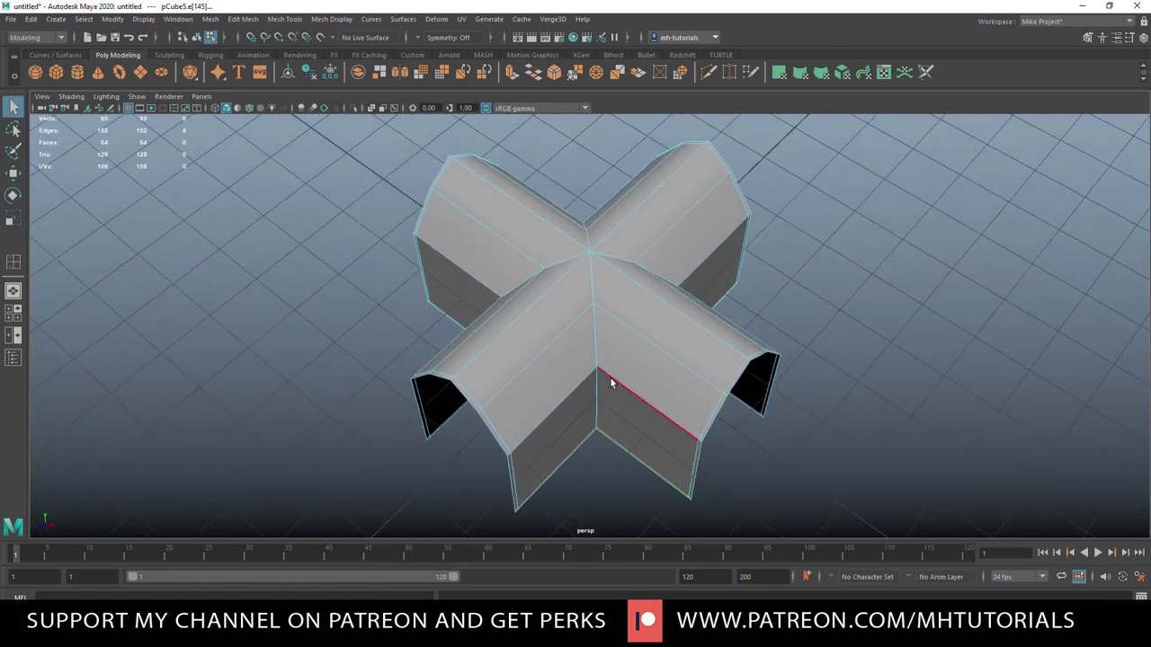
- Bevel the centre crease seam loop with a very small Fraction of 0.001
click(593, 285)
double_click(603, 252)
mouse_move(873, 356)
alt+mouse_down()
mouse_move(761, 308)
mouse_move(745, 321)
mouse_move(863, 329)
mouse_move(858, 339)
alt+mouse_up()
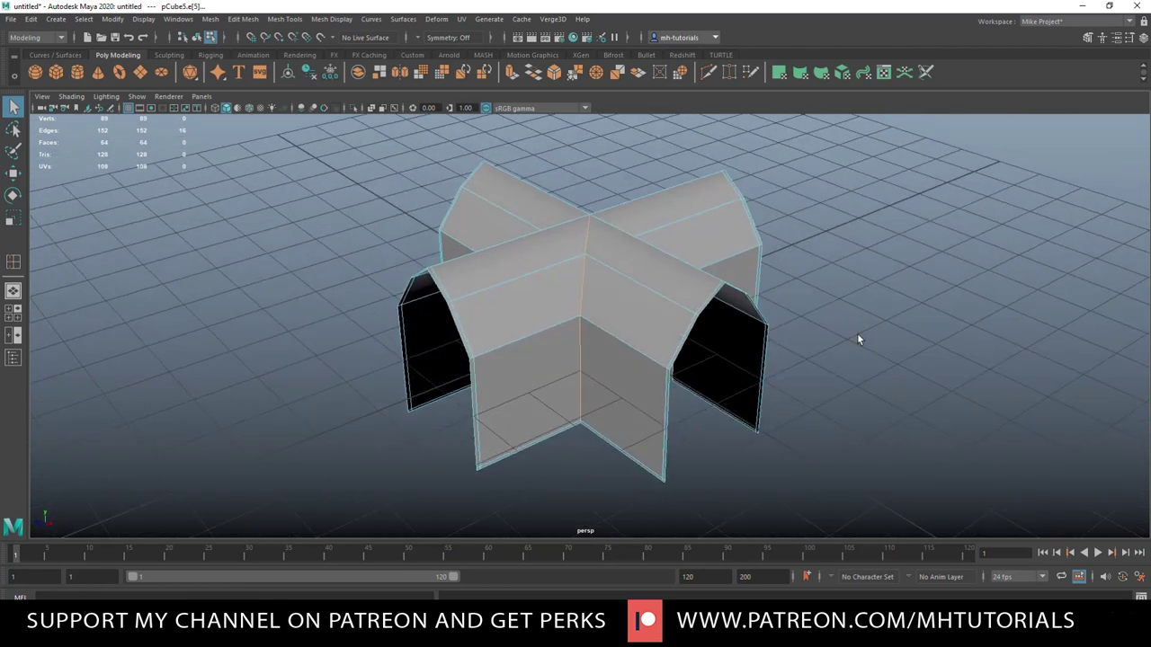
key(ctrl+b)
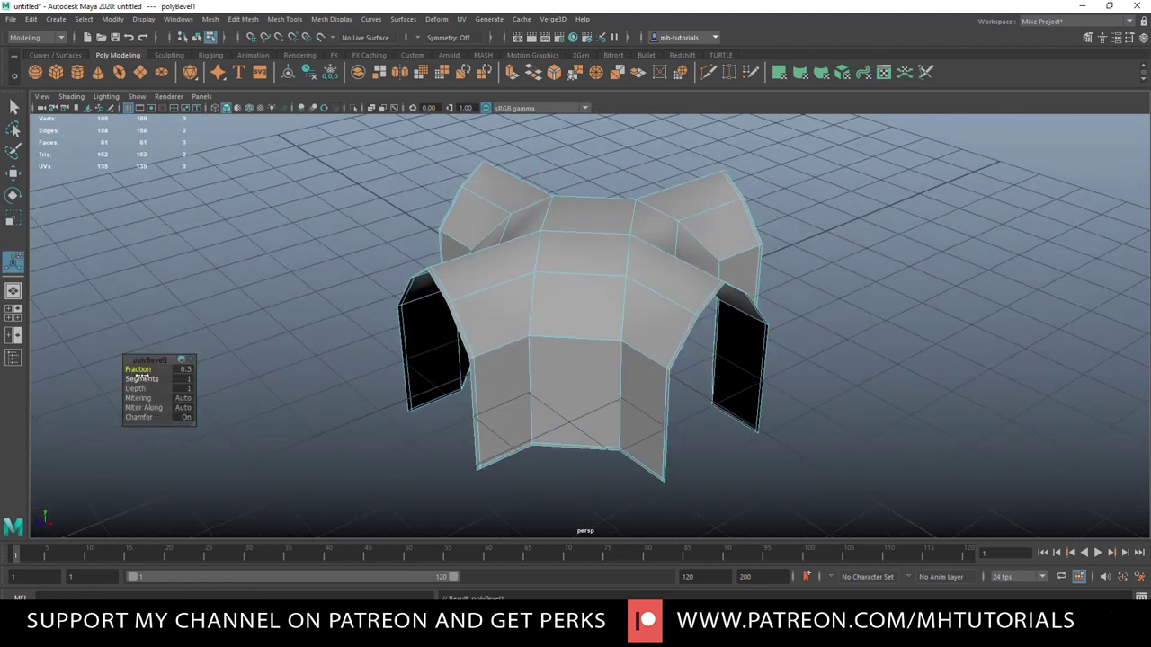
click(183, 368)
text(0.1)
text(1)
key(Return)
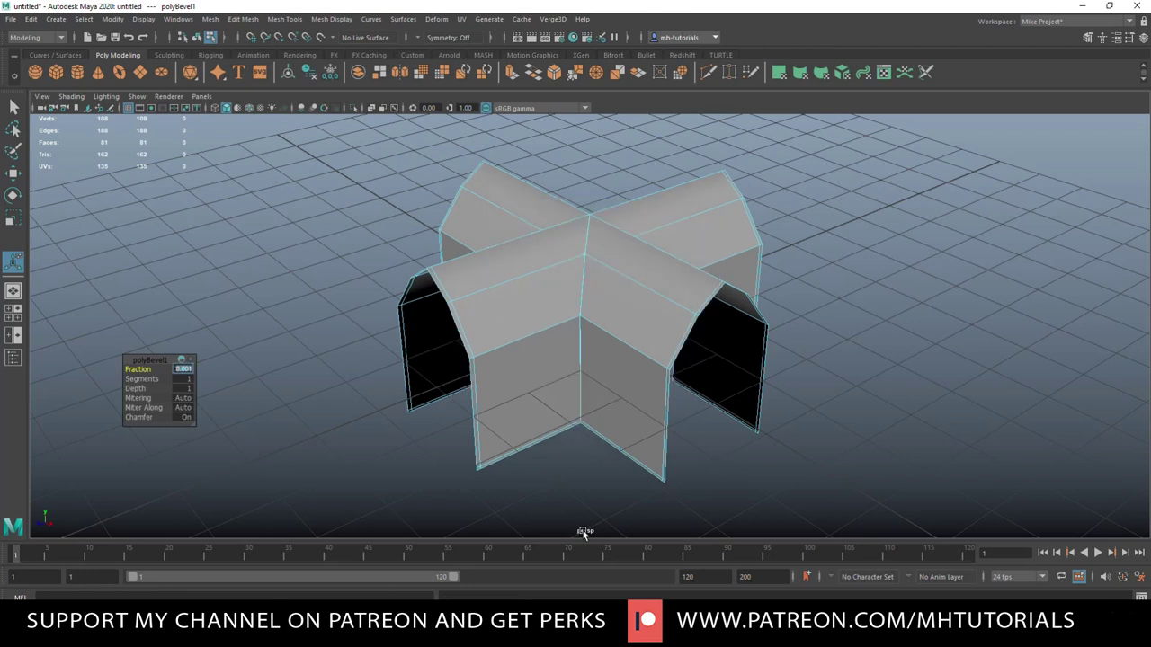
- Switch to Object Mode and preview the smoothed cross with crisp groin creases
right_drag(665, 220, 700, 209)
key(3)
click(877, 286)
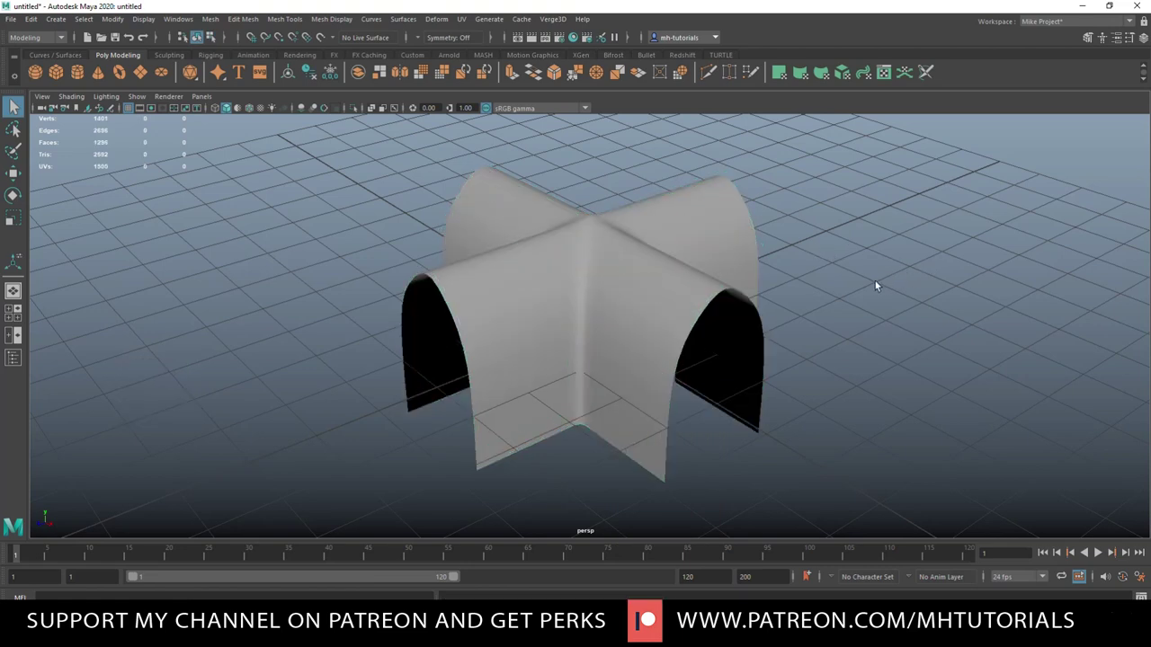
- Apply Mesh > Smooth to pCube5 with 2 divisions, giving 1296 faces
alt+drag(859, 299, 758, 292)
click(737, 273)
key(1)
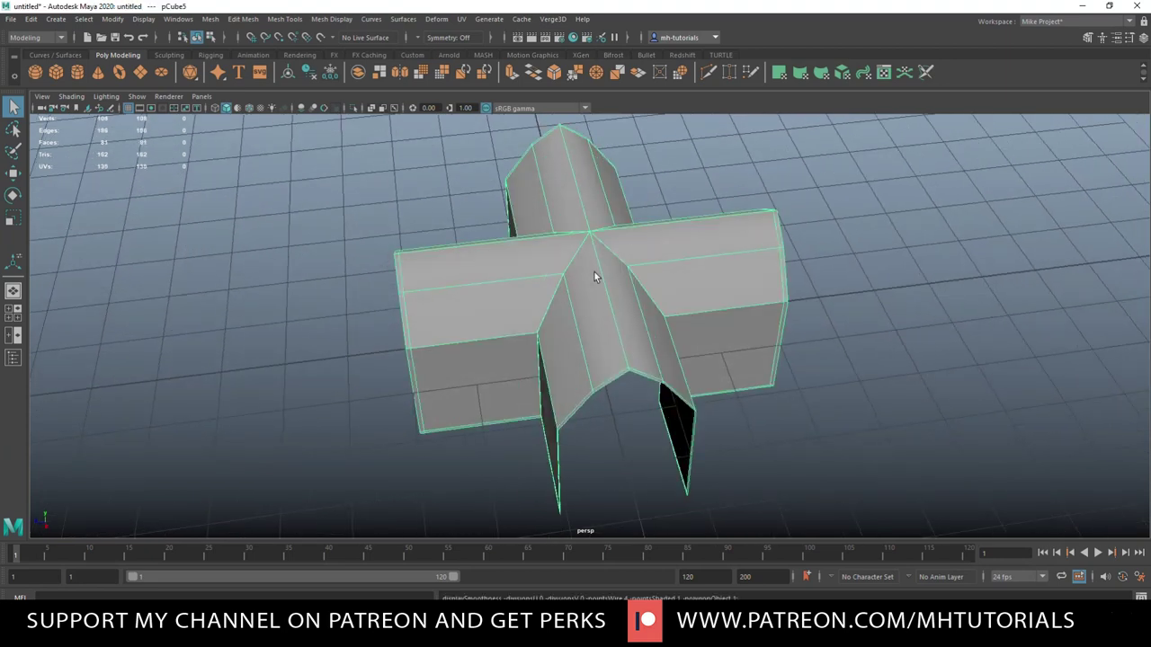
click(209, 19)
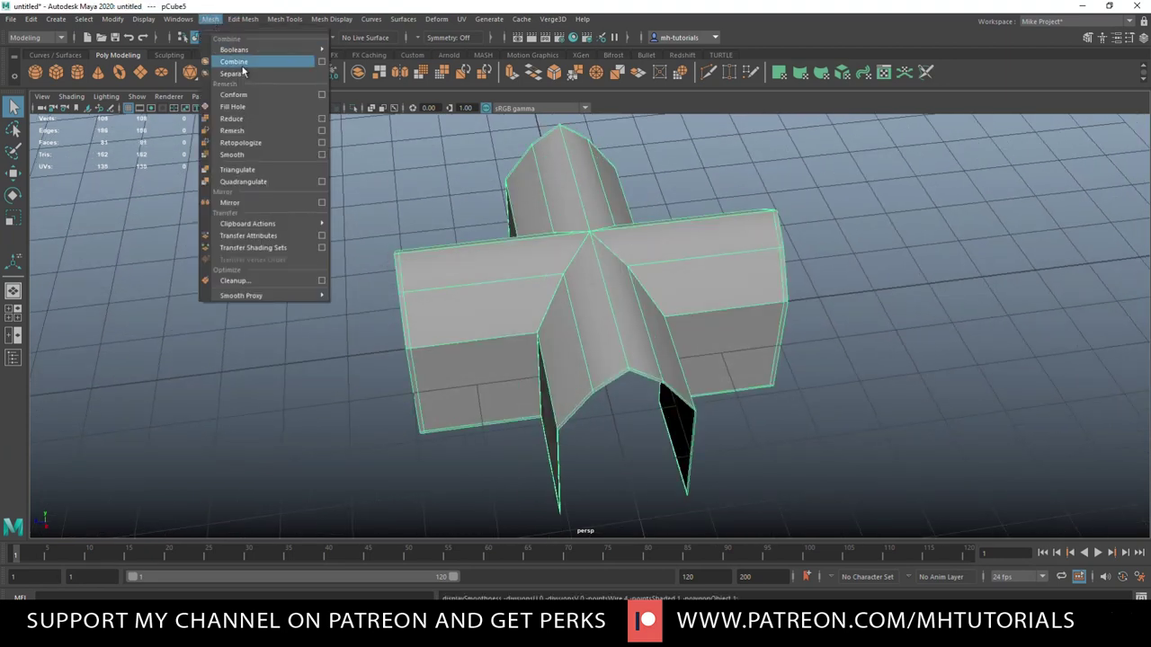
click(250, 154)
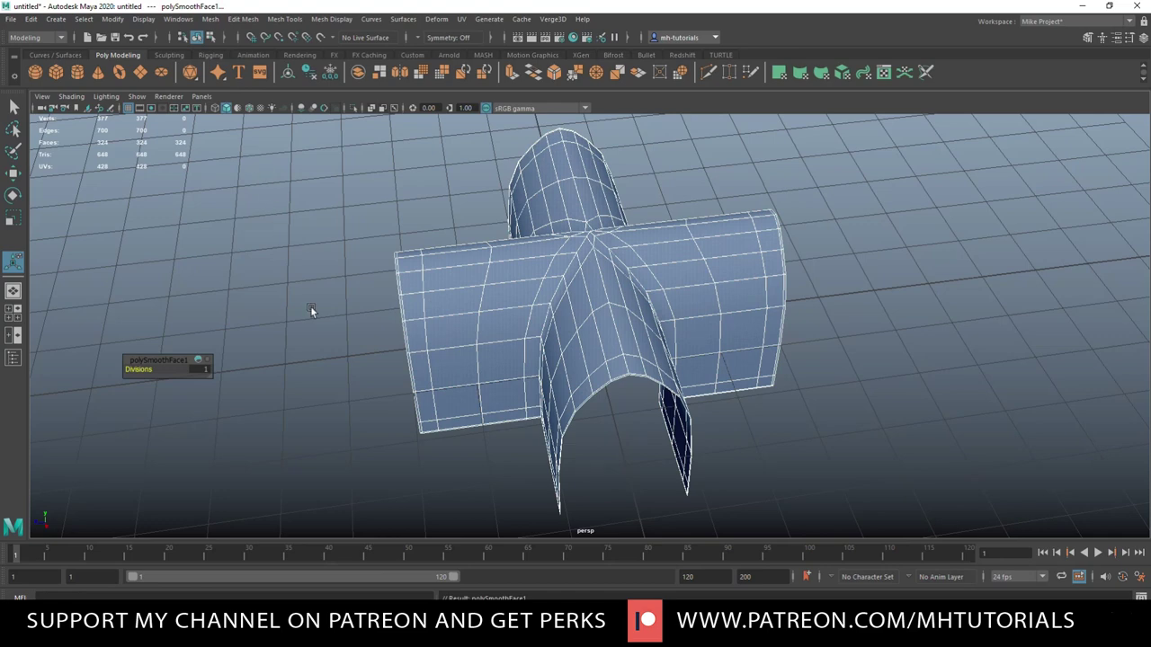
alt+drag(351, 310, 874, 325)
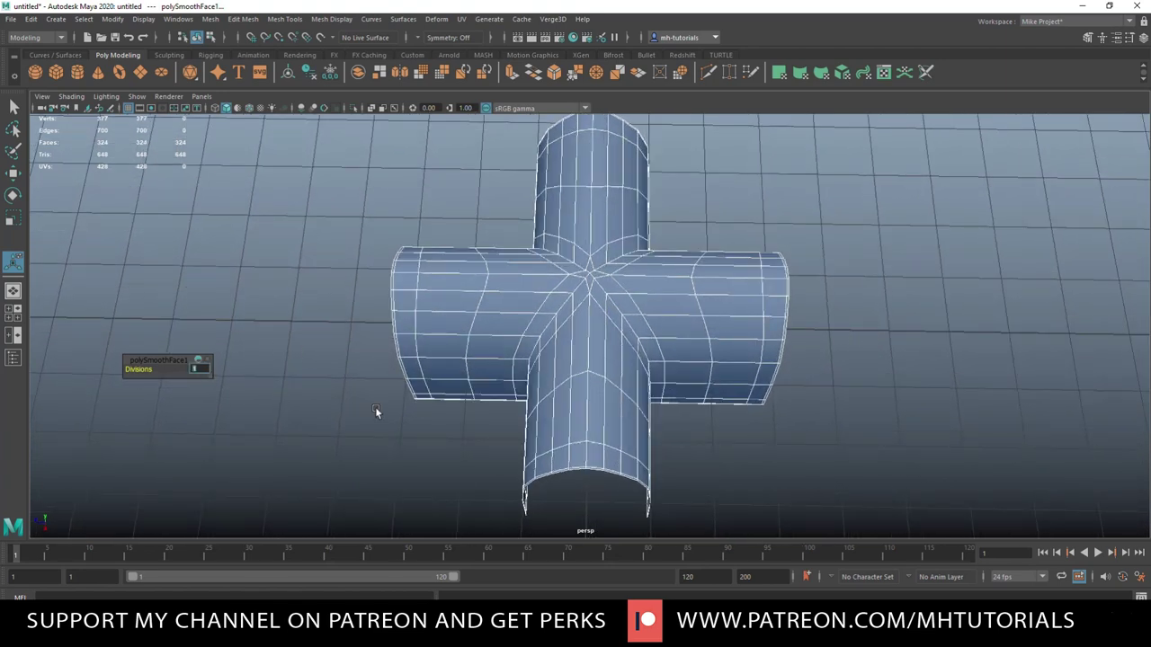
text(2)
key(Return)
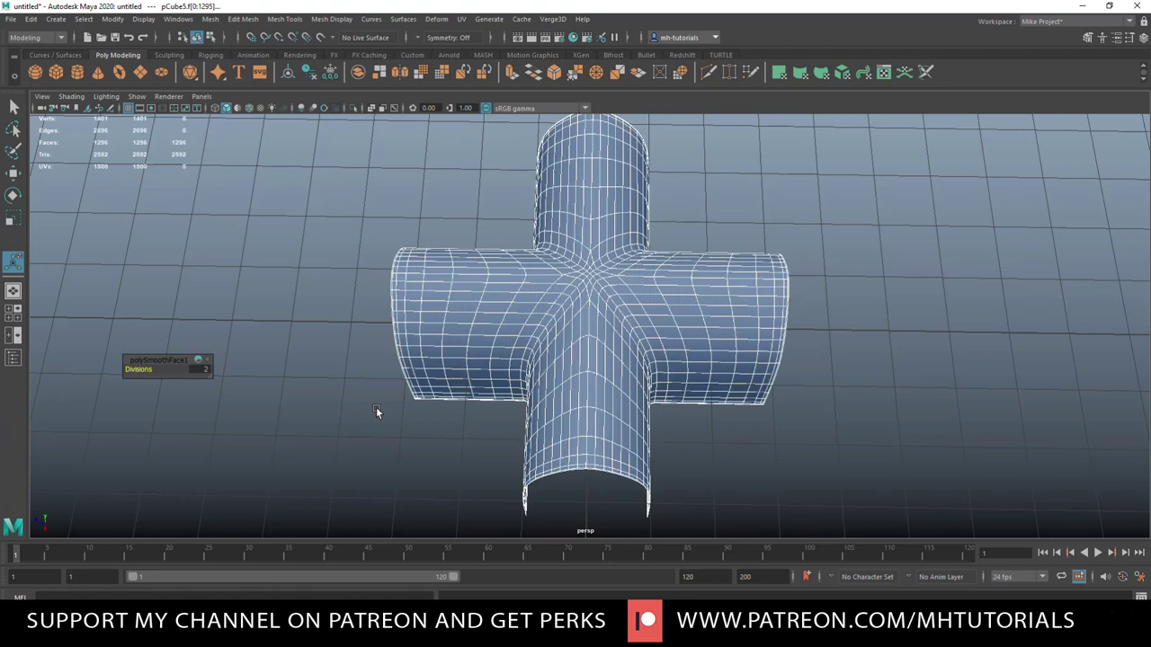
- Reselect the whole smoothed mesh and start an extrude on its faces
click(314, 422)
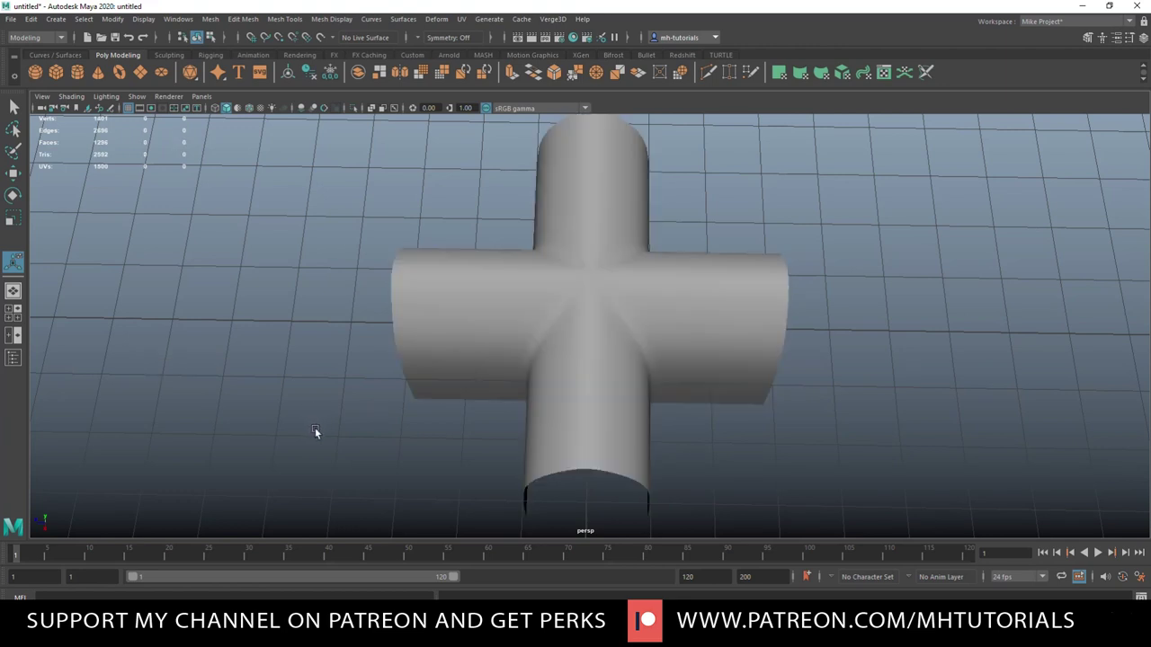
click(410, 397)
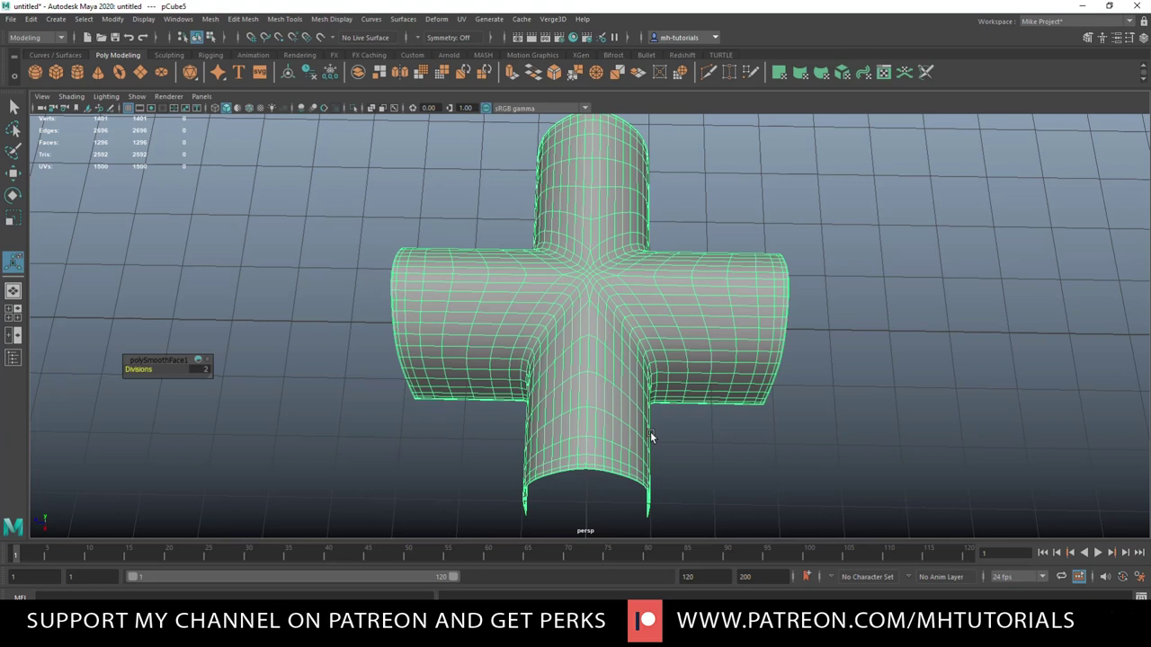
alt+drag(812, 367, 726, 328)
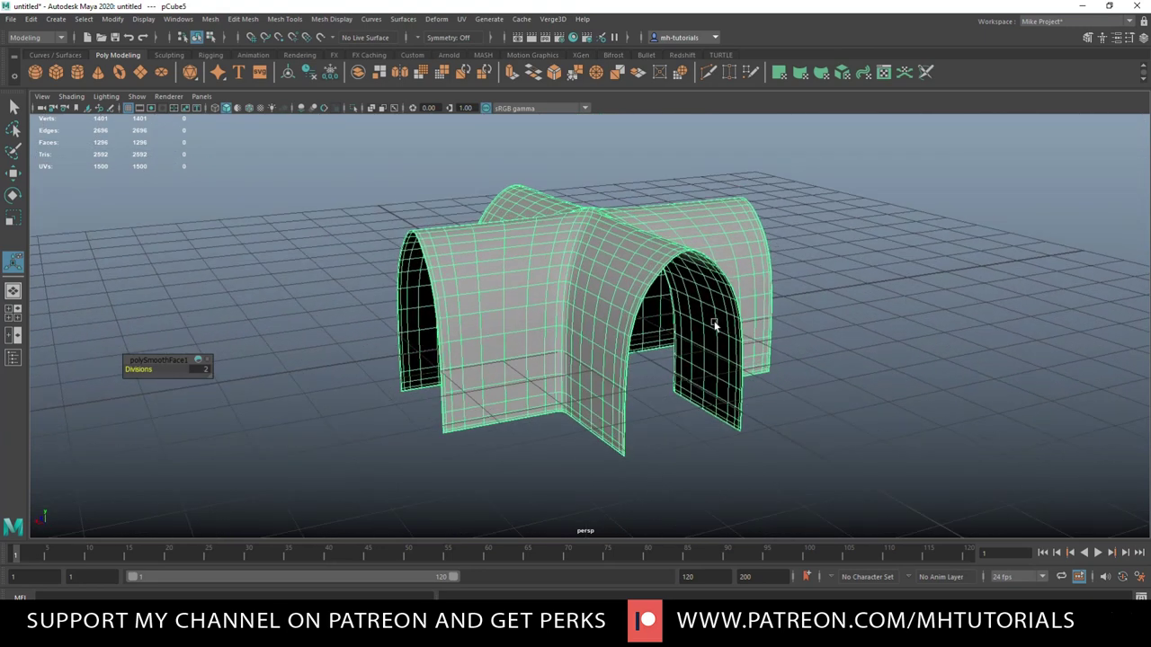
key(ctrl+e)
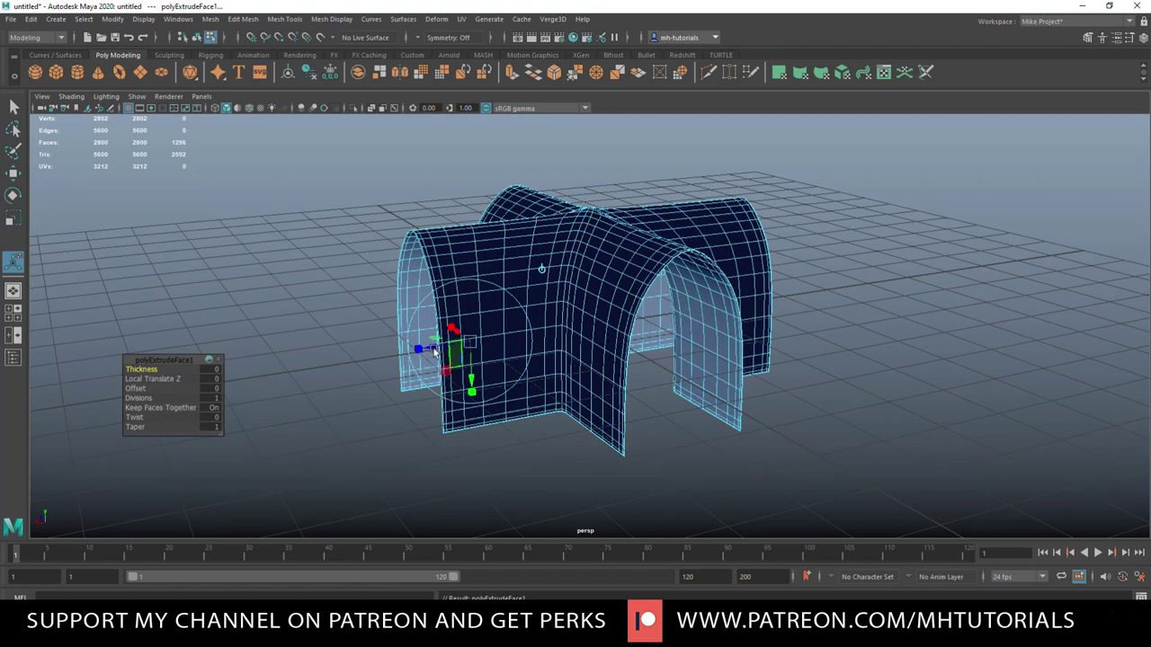
- Set the polyExtrudeFace1 Thickness to 0.01, then deselect to inspect the thin shell
click(214, 368)
text(0.01)
key(Return)
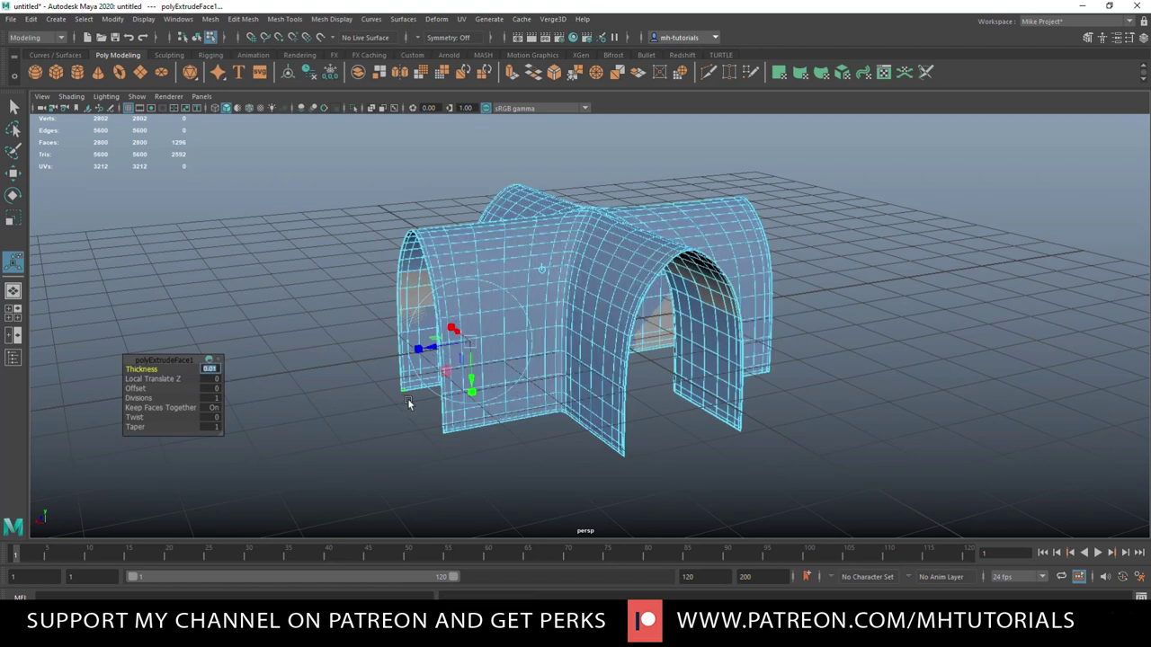
click(873, 343)
alt+drag(698, 378, 298, 294)
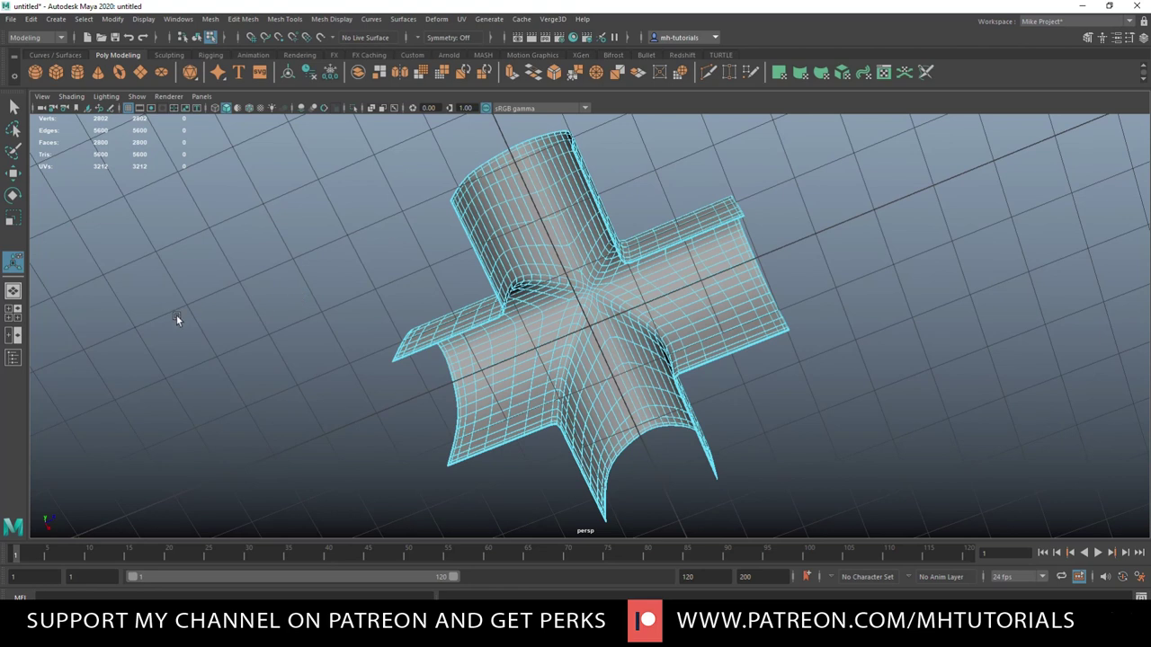